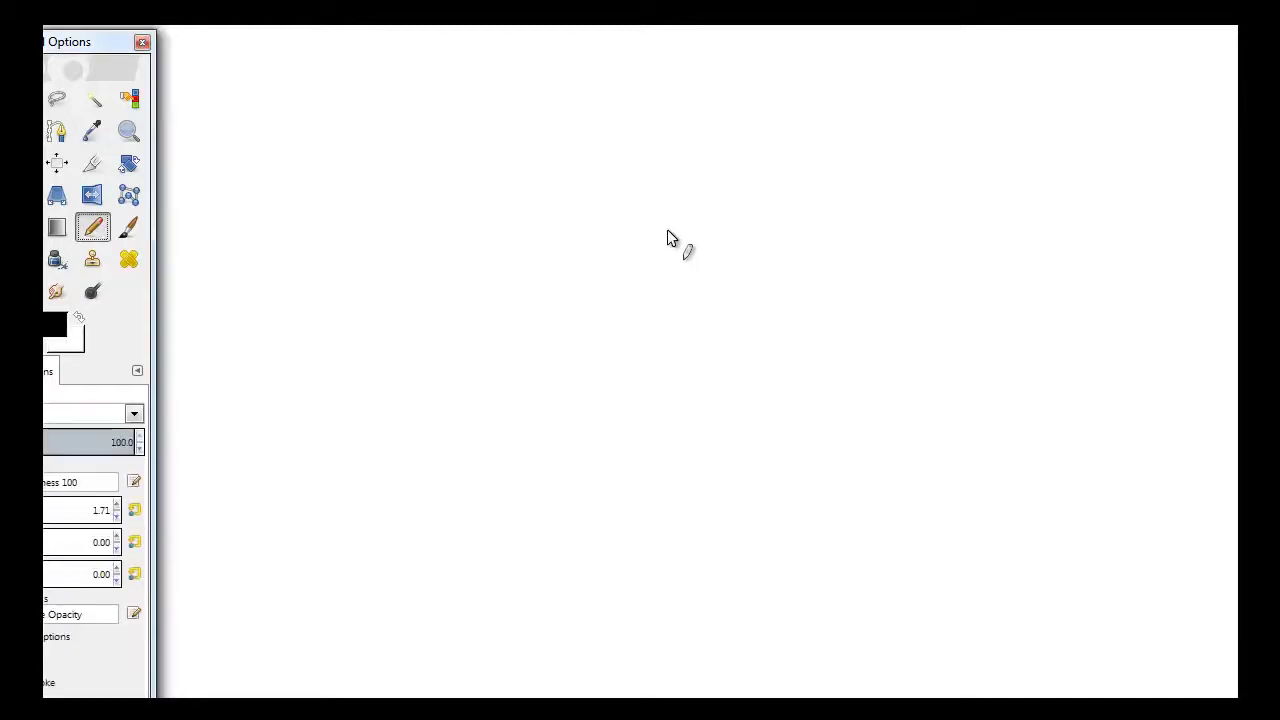
Step: Draw the forehead-and-nose profile line and the cat's eye outline with a pupil
mouse_move(534, 430)
left_mouse_down()
mouse_move(473, 510)
mouse_move(486, 538)
left_mouse_up()
left_click_drag(676, 416, 623, 445)
left_click_drag(655, 382, 617, 452)
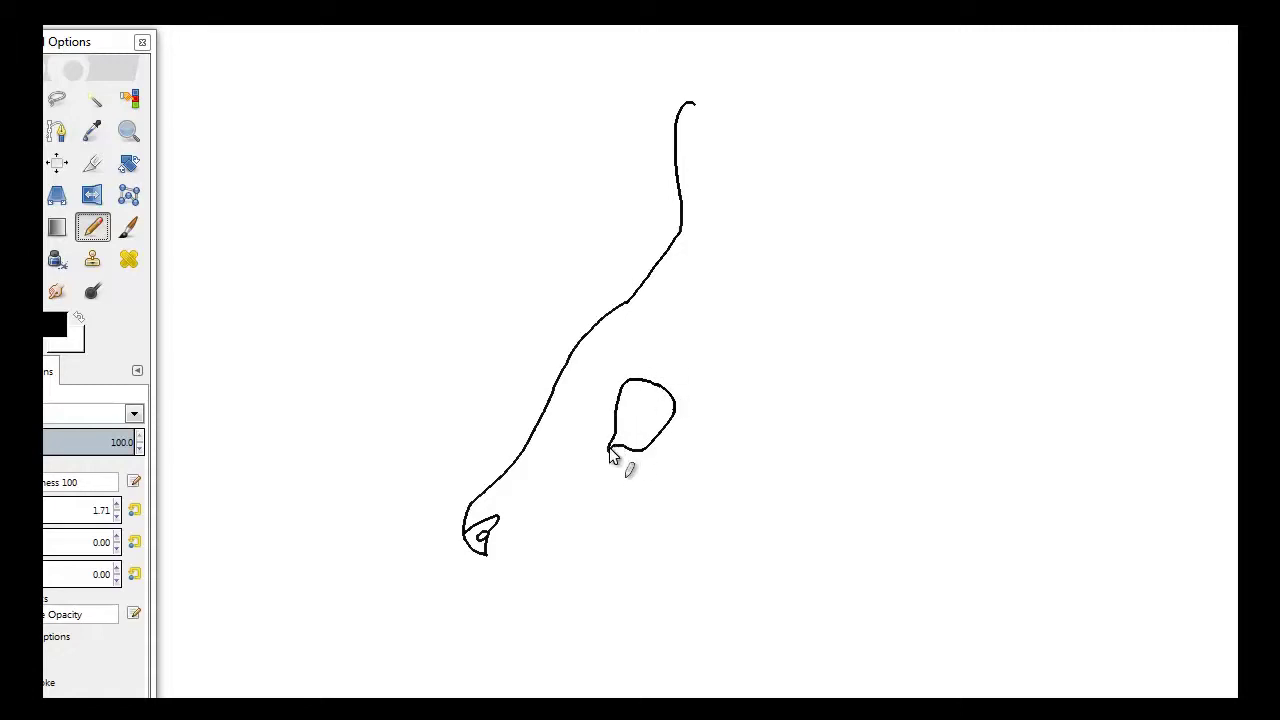
left_click_drag(646, 396, 640, 396)
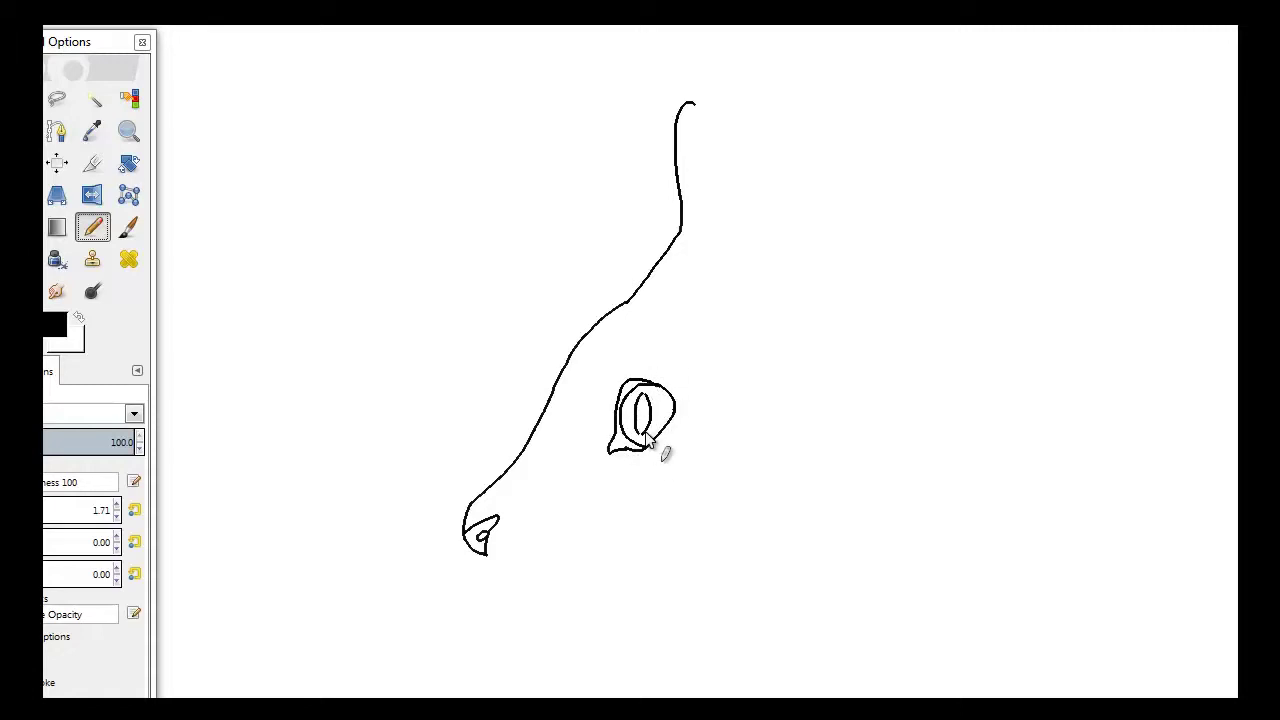
Step: Bucket-fill the left part of the eye black, then draw and undo an overlong chin curve
key("shift+b")
left_click(622, 425)
key("n")
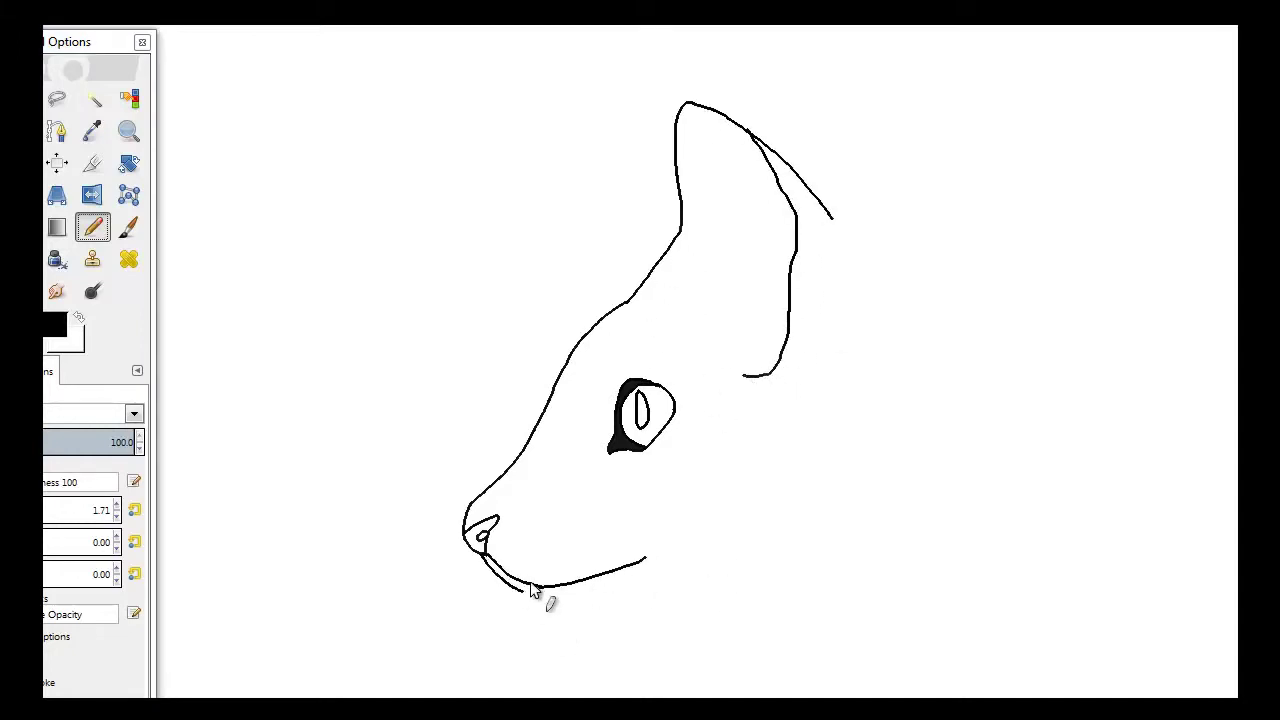
mouse_move(539, 592)
left_mouse_down()
mouse_move(642, 604)
mouse_move(727, 551)
left_mouse_up()
key("ctrl+z")
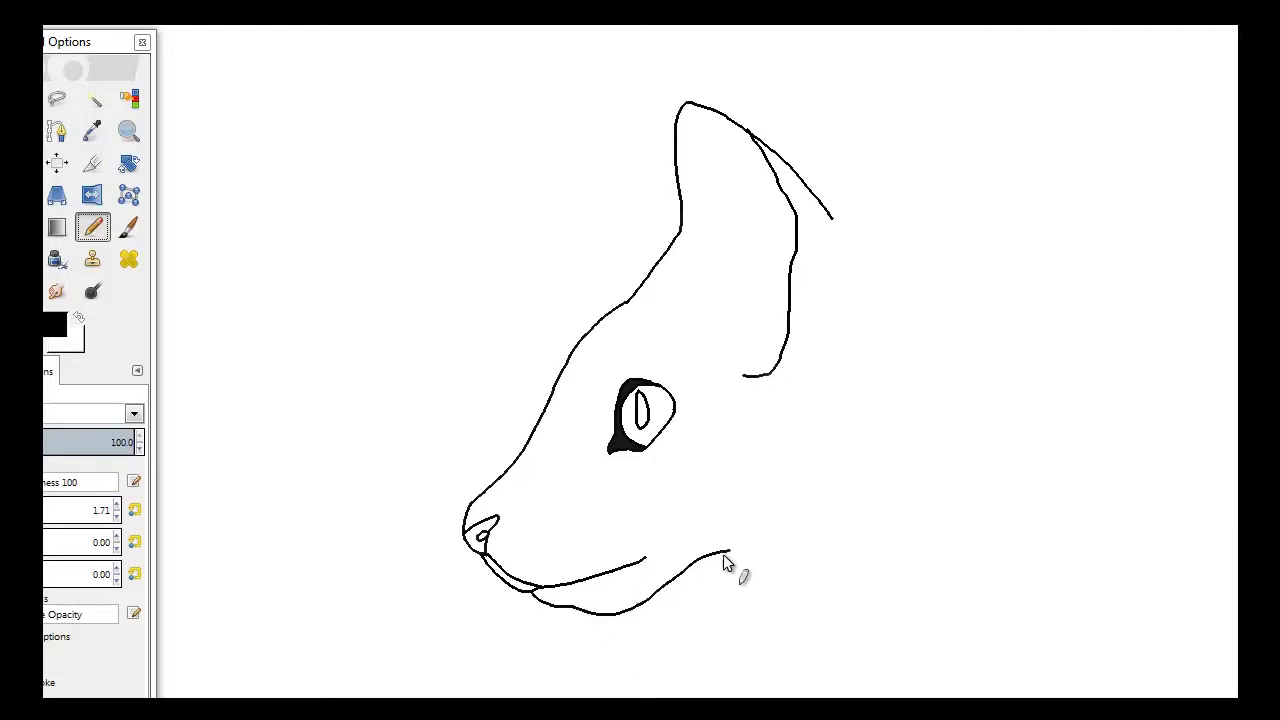
Step: Draw the two pointed ears with an inner ear line, and extend the jaw toward the neck
left_click_drag(632, 295, 548, 167)
left_click_drag(566, 222, 560, 305)
left_click_drag(776, 550, 826, 541)
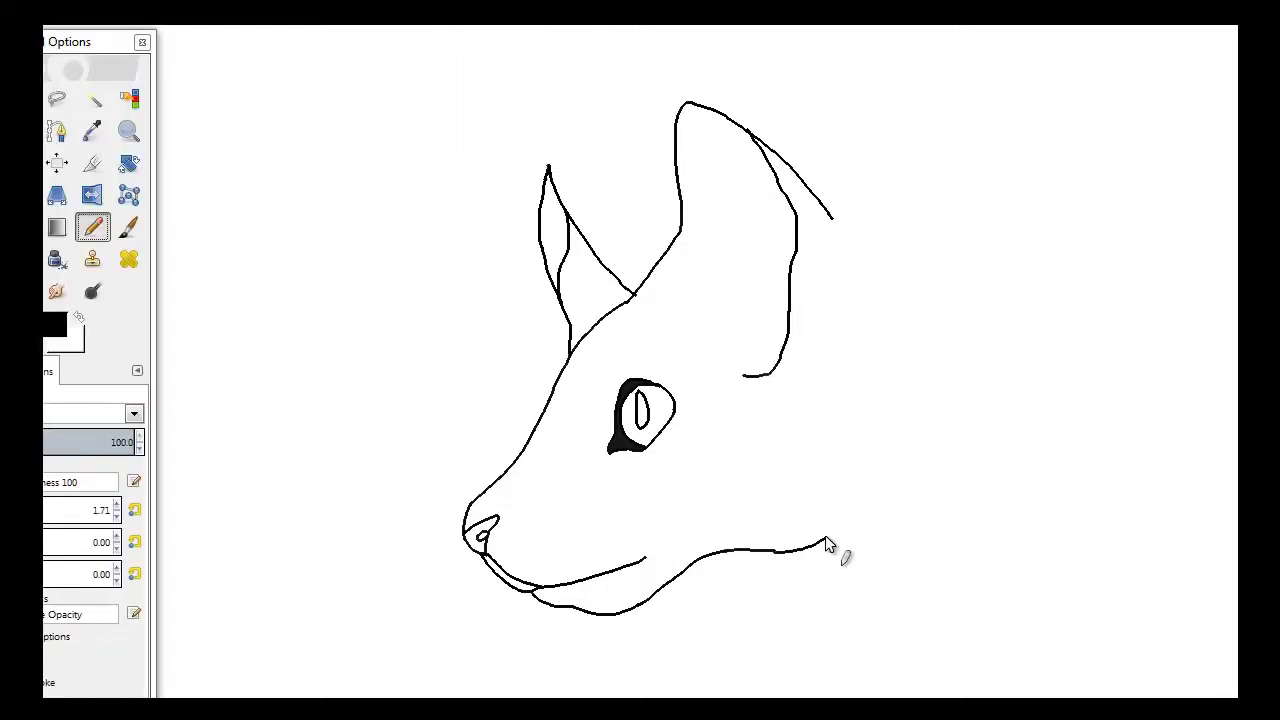
left_click_drag(832, 218, 934, 492)
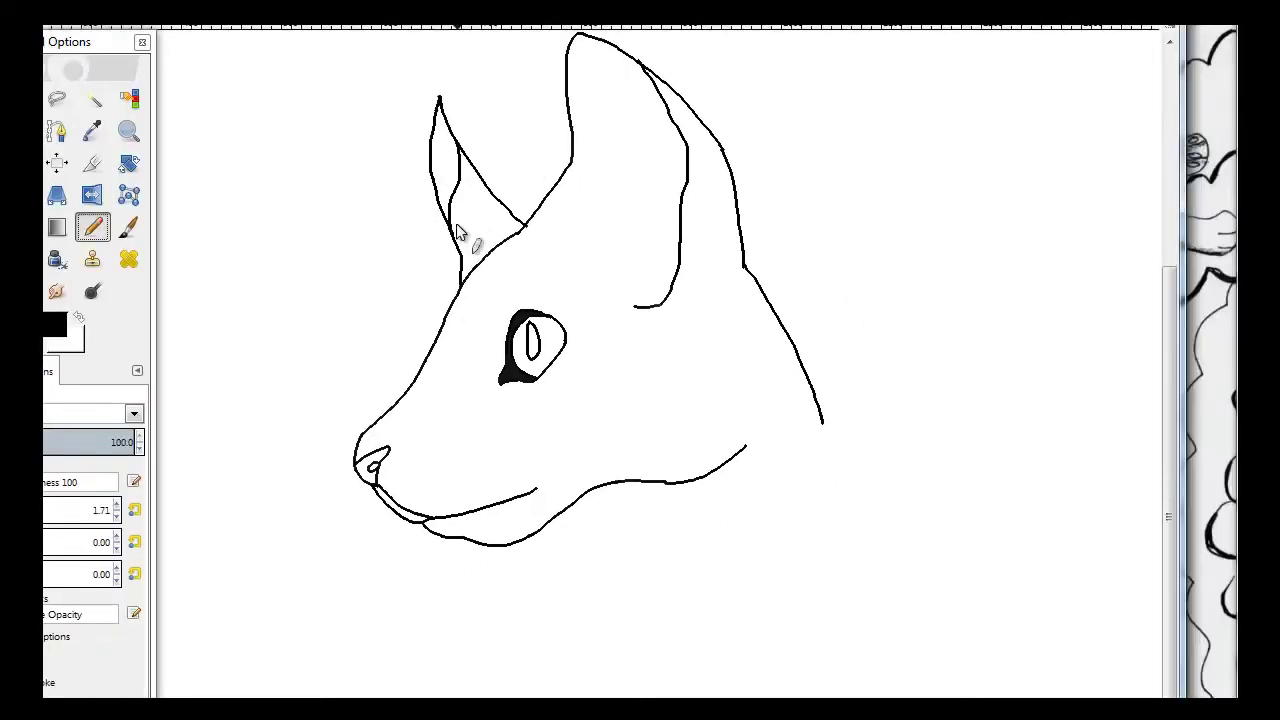
Step: At pencil size 1.00, draw whiskers fanning from the muzzle and a jagged furry neck line
key("bracketleft")
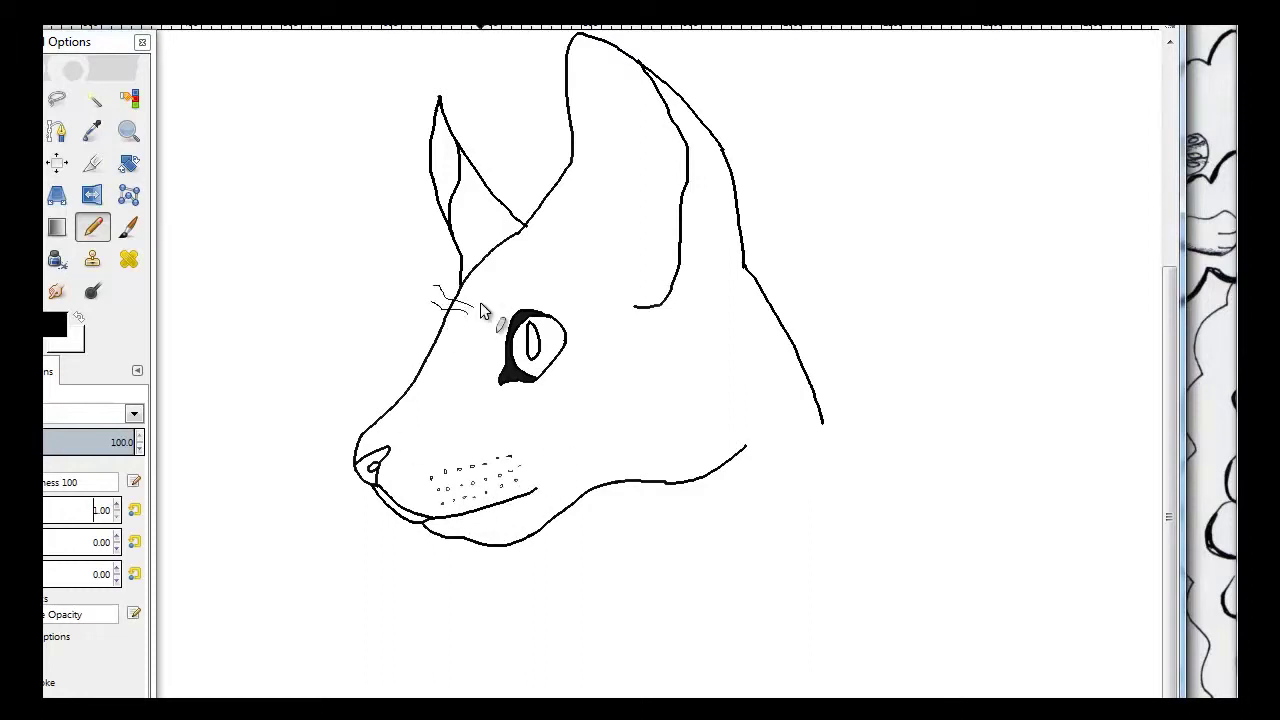
left_click_drag(485, 500, 525, 528)
left_click_drag(530, 495, 555, 515)
left_click_drag(495, 460, 552, 437)
left_click_drag(512, 462, 587, 462)
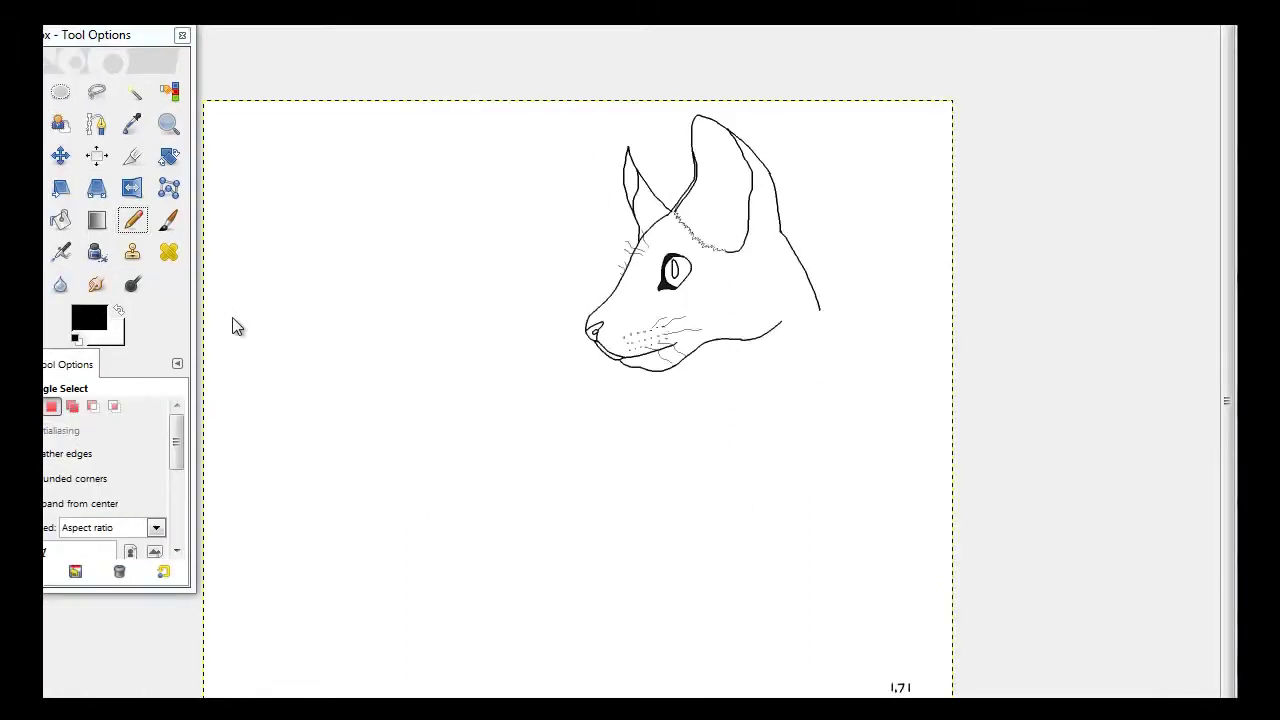
mouse_move(828, 318)
left_mouse_down()
mouse_move(838, 356)
mouse_move(772, 476)
left_mouse_up()
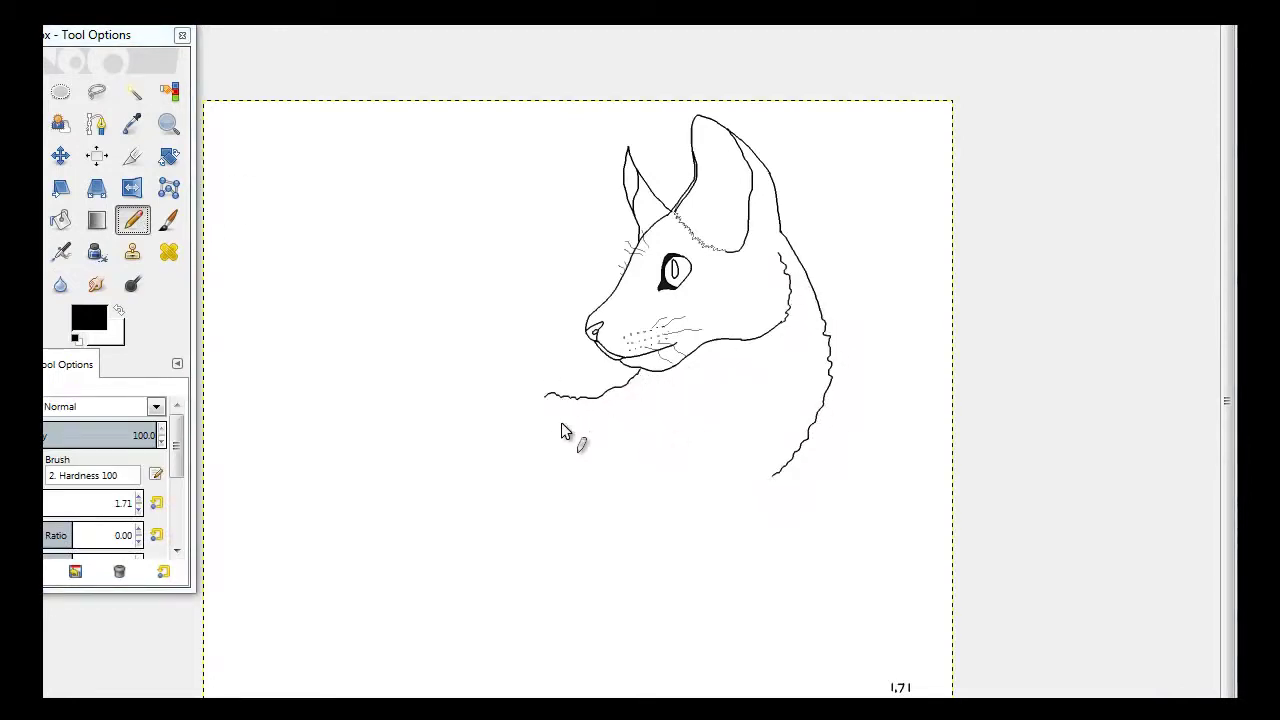
Step: Draw the long back curve, extend the neck outline downward and sketch the front leg lines
mouse_move(412, 338)
left_mouse_down()
mouse_move(520, 325)
mouse_move(765, 412)
left_mouse_up()
mouse_move(965, 560)
left_mouse_down()
mouse_move(920, 598)
mouse_move(880, 668)
left_mouse_up()
left_click_drag(740, 562, 730, 668)
key("ctrl+z")
left_click_drag(765, 515, 770, 655)
scroll(770, 655, "down", 2)
left_click_drag(878, 580, 845, 690)
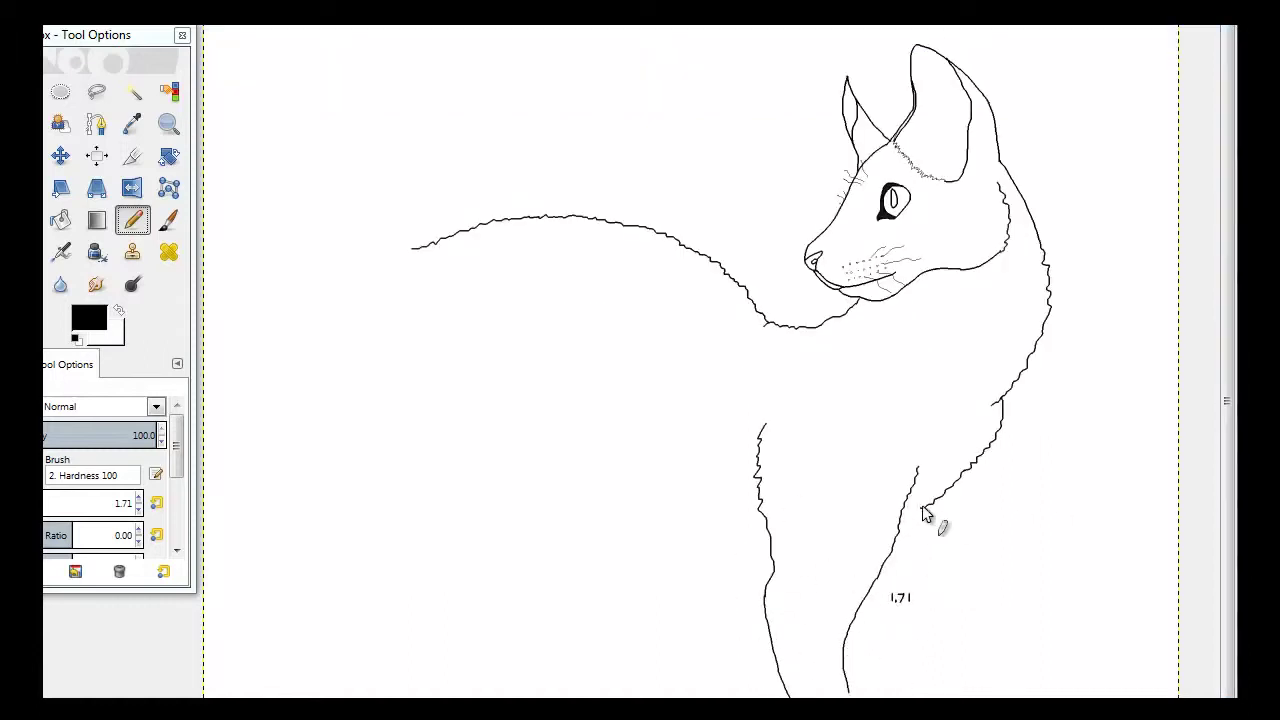
key("Tab")
key("Tab")
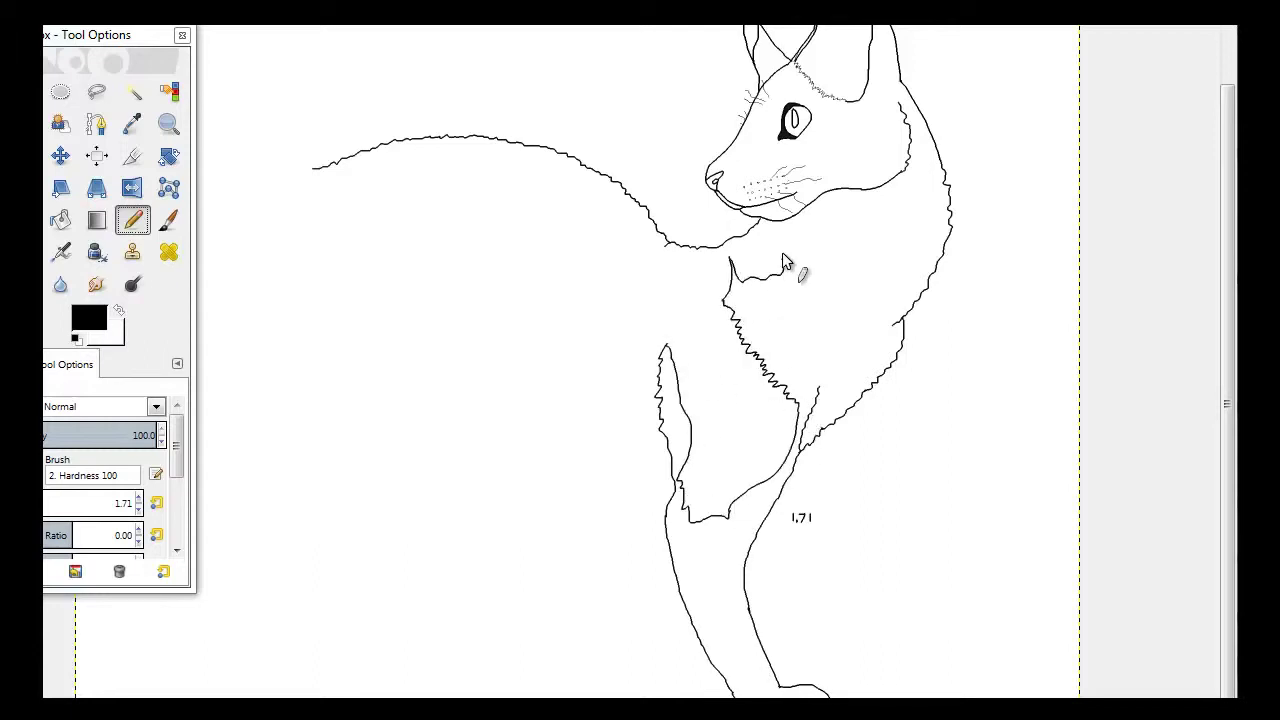
Step: Draw the furry chest, the raised front leg with a toed paw, and jagged underside fur
left_click_drag(670, 360, 800, 212)
scroll(1232, 452, "up", 1)
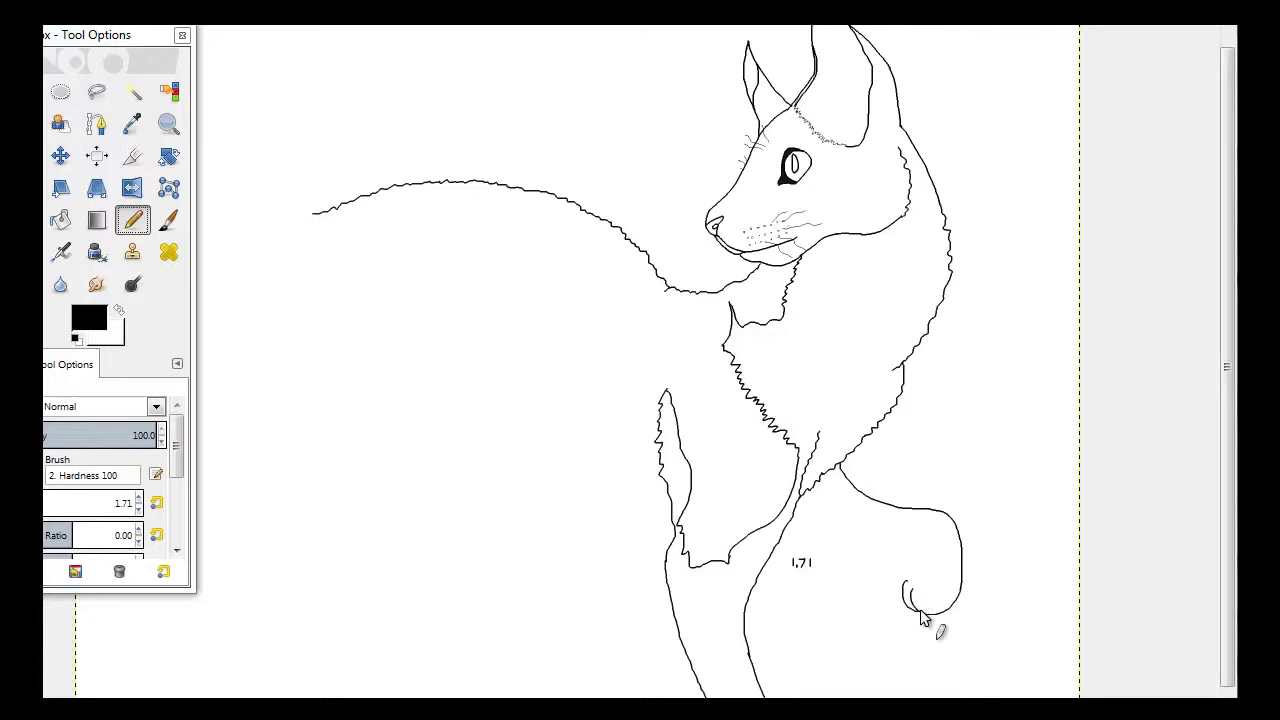
left_click_drag(912, 556, 795, 516)
left_click_drag(914, 563, 923, 584)
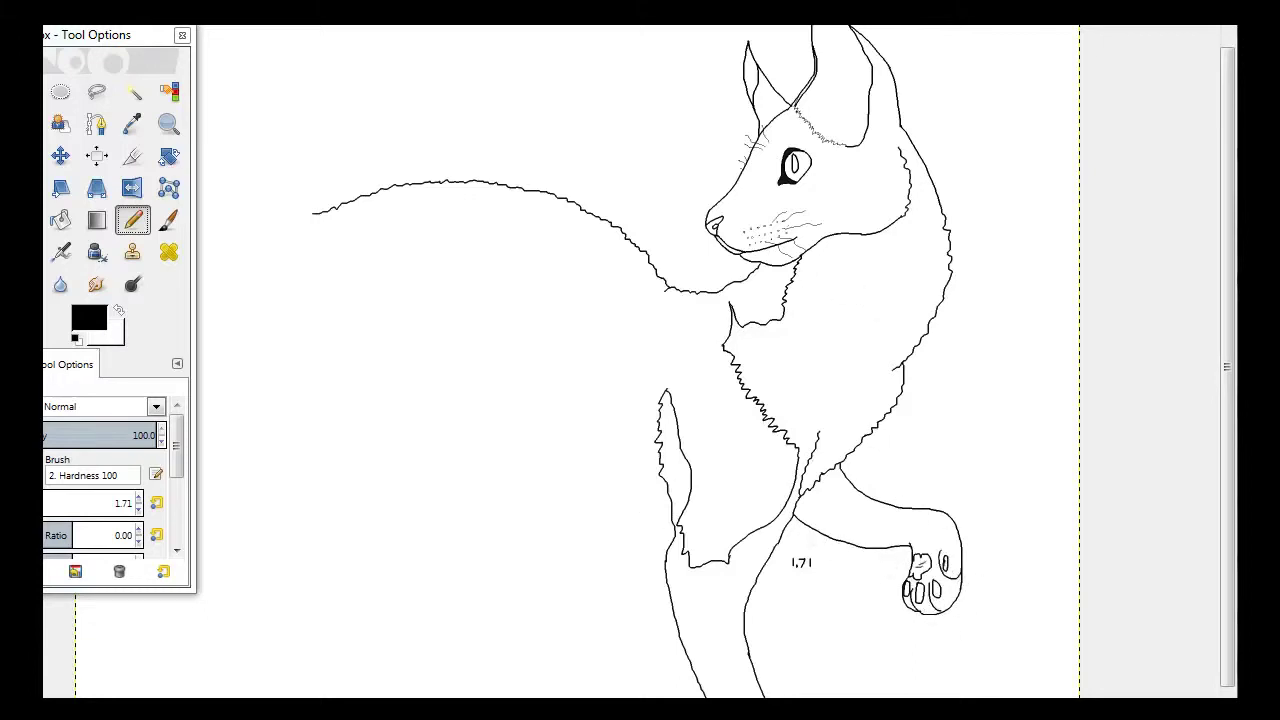
mouse_move(862, 551)
left_mouse_down()
mouse_move(642, 474)
mouse_move(600, 698)
left_mouse_up()
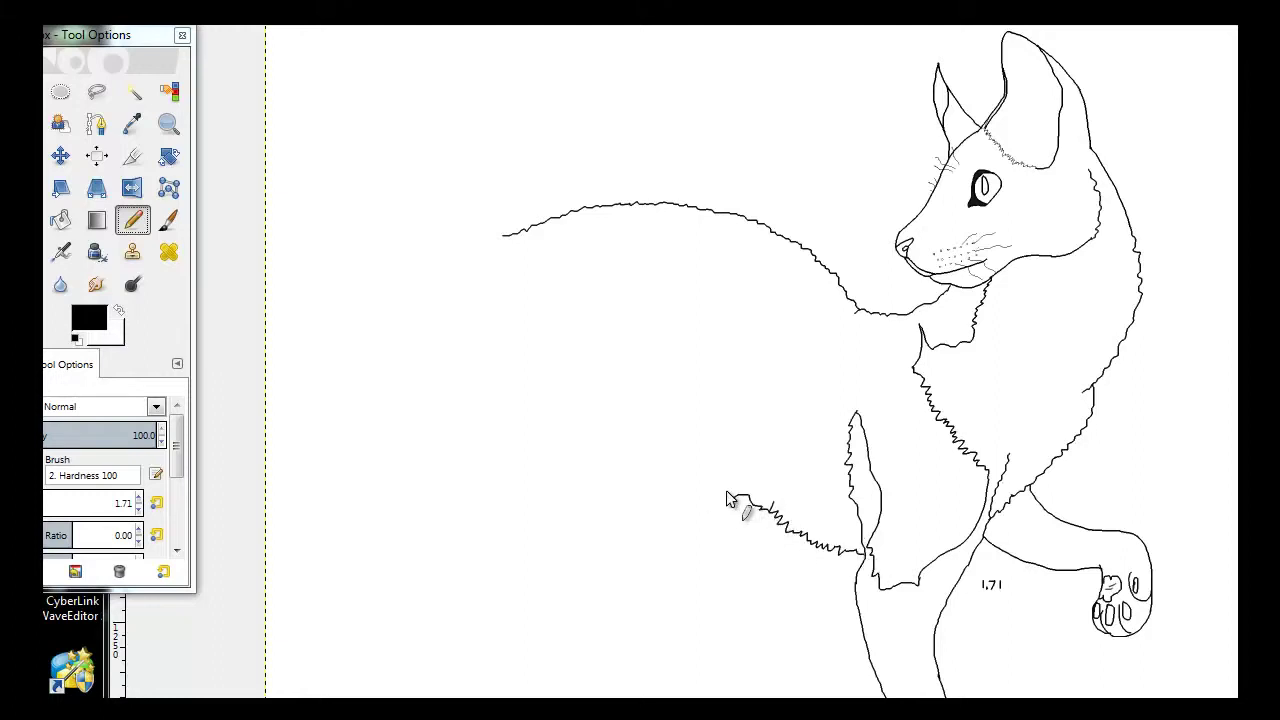
left_click_drag(530, 238, 456, 280)
Step: Erase stray marks with a rectangle selection, deselect, and return to the Pencil
key("r")
left_click_drag(453, 348, 648, 614)
key("Delete")
key("ctrl+shift+a")
key("n")
scroll(680, 500, "down", 2)
Step: Draw the near hind leg's outer and inner lines down to a paw
left_click_drag(700, 358, 552, 537)
left_click_drag(528, 378, 483, 515)
left_click_drag(590, 688, 481, 518)
mouse_move(552, 537)
left_mouse_down()
mouse_move(614, 684)
mouse_move(648, 674)
left_mouse_up()
Step: Draw the furry rear body outline, the upward-curling tail and the back hind leg's jagged outline
mouse_move(528, 382)
left_mouse_down()
mouse_move(478, 205)
mouse_move(369, 111)
left_mouse_up()
mouse_move(334, 295)
left_mouse_down()
mouse_move(337, 206)
mouse_move(551, 137)
mouse_move(381, 166)
mouse_move(480, 390)
left_mouse_up()
scroll(631, 641, "down", 2)
left_click_drag(449, 527, 340, 698)
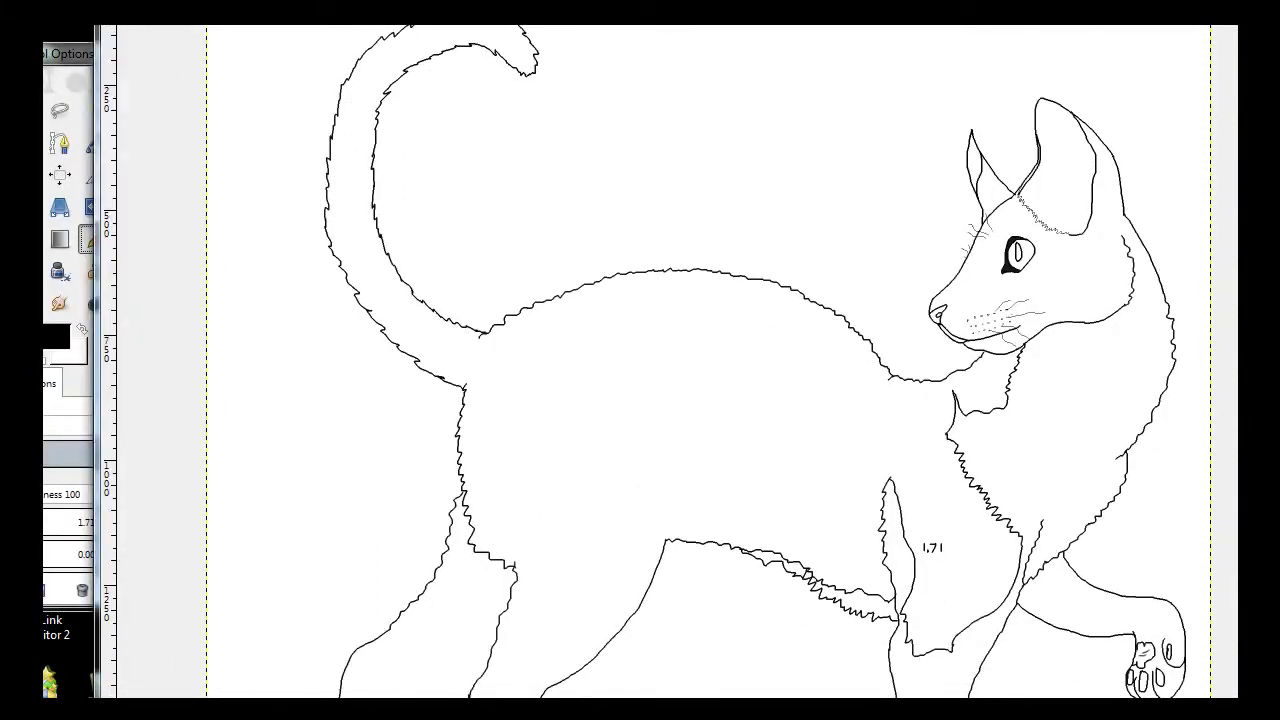
Step: Draw the far leg's rear and inner edges and begin zigzag fur along the neck
scroll(375, 657, "down", 6)
left_click_drag(670, 366, 622, 450)
left_click_drag(400, 496, 333, 598)
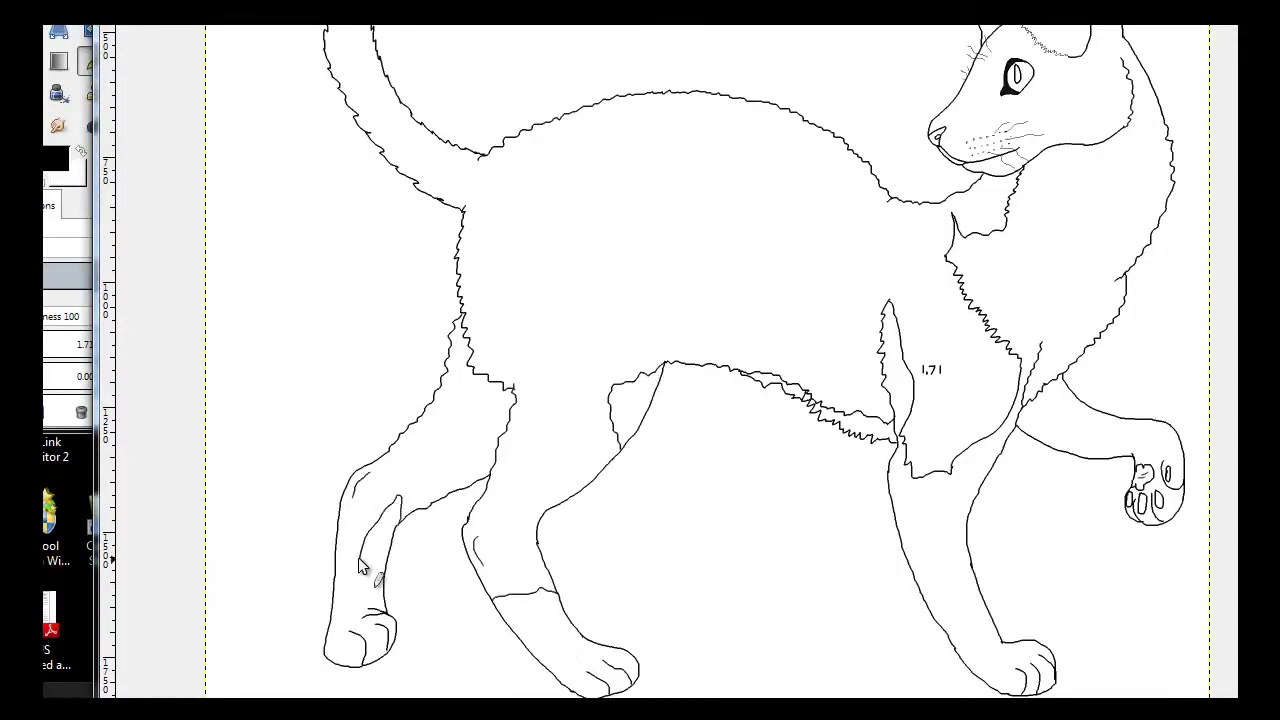
left_click_drag(450, 497, 486, 378)
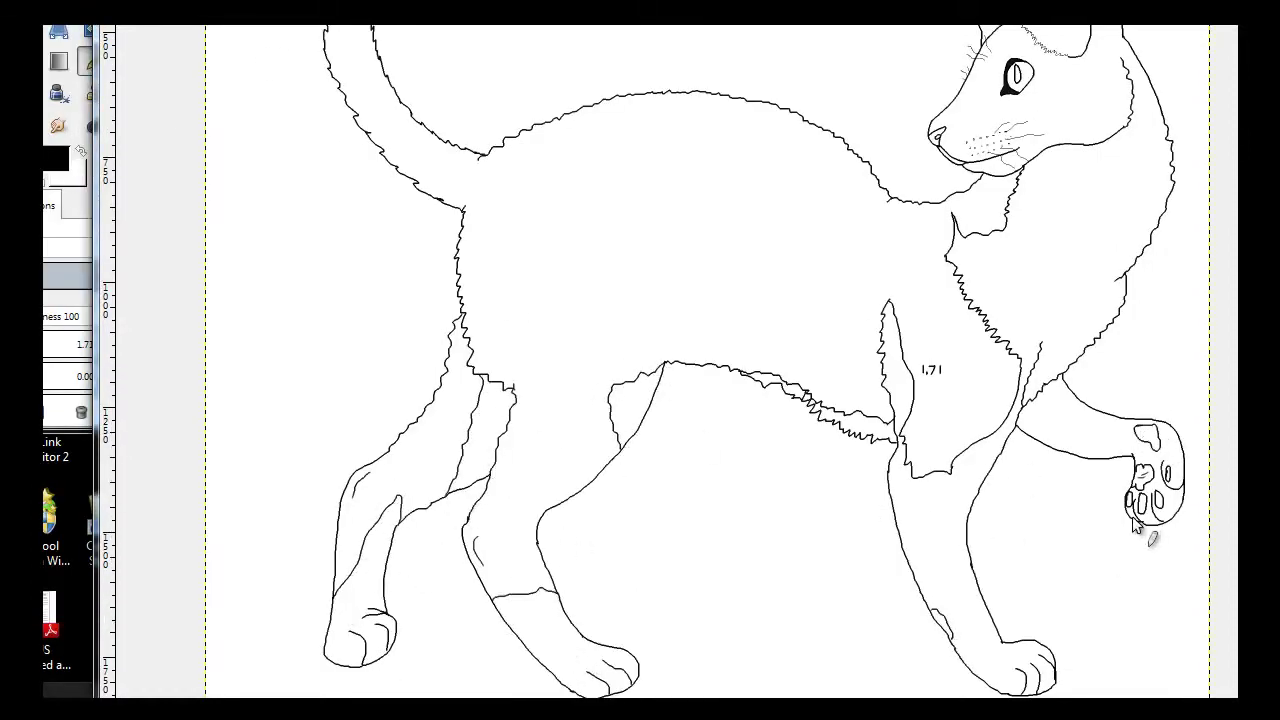
scroll(1099, 165, "up", 2)
mouse_move(980, 185)
left_mouse_down()
mouse_move(1086, 200)
mouse_move(1172, 152)
left_mouse_up()
Step: Draw rows of zigzag fur strokes across the neck, below the jaw, shoulder and chest
mouse_move(1182, 160)
left_mouse_down()
mouse_move(1226, 116)
mouse_move(1206, 58)
left_mouse_up()
left_click_drag(990, 164, 1076, 158)
mouse_move(950, 212)
left_mouse_down()
mouse_move(1024, 240)
mouse_move(1150, 208)
mouse_move(1234, 155)
left_mouse_up()
left_click_drag(1006, 266, 1234, 232)
mouse_move(943, 248)
left_mouse_down()
mouse_move(994, 262)
mouse_move(988, 296)
left_mouse_up()
mouse_move(1010, 302)
left_mouse_down()
mouse_move(1128, 311)
mouse_move(1228, 272)
left_mouse_up()
left_click_drag(1120, 352, 1212, 330)
left_click_drag(1108, 380, 1198, 358)
left_click_drag(920, 325, 1100, 420)
left_click_drag(970, 322, 1120, 346)
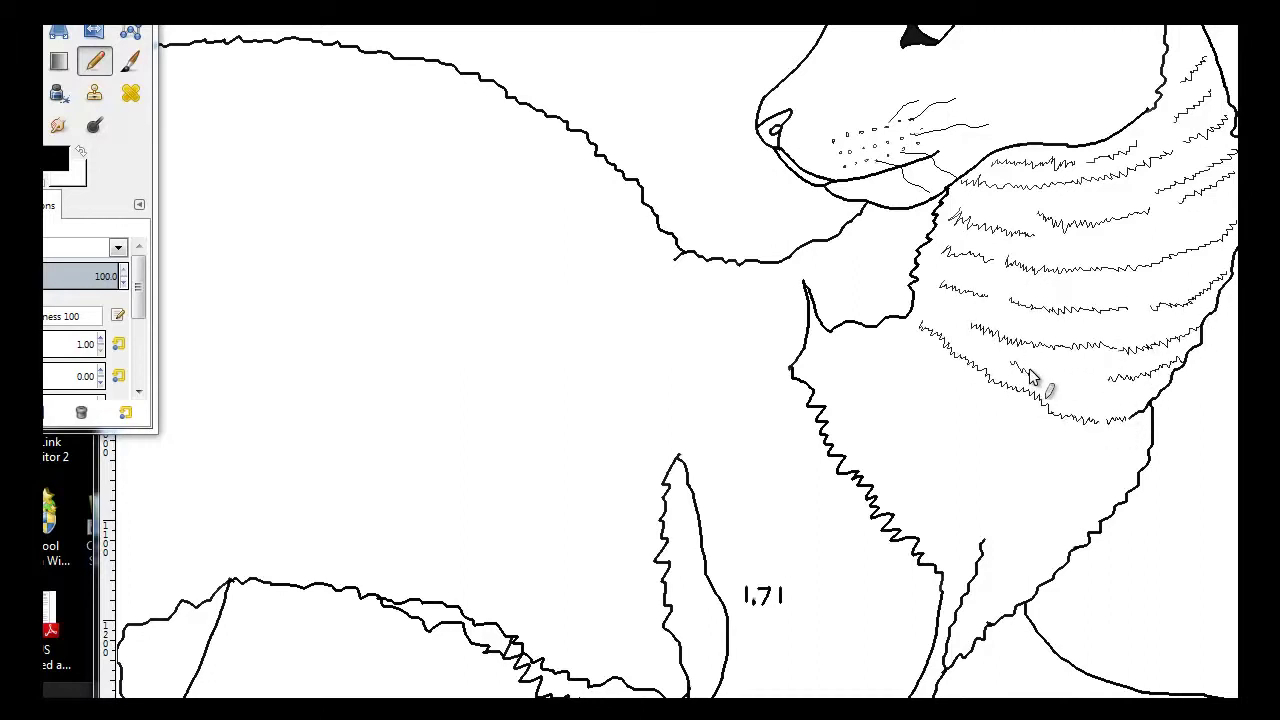
left_click_drag(1010, 360, 1116, 392)
scroll(845, 108, "up", 2)
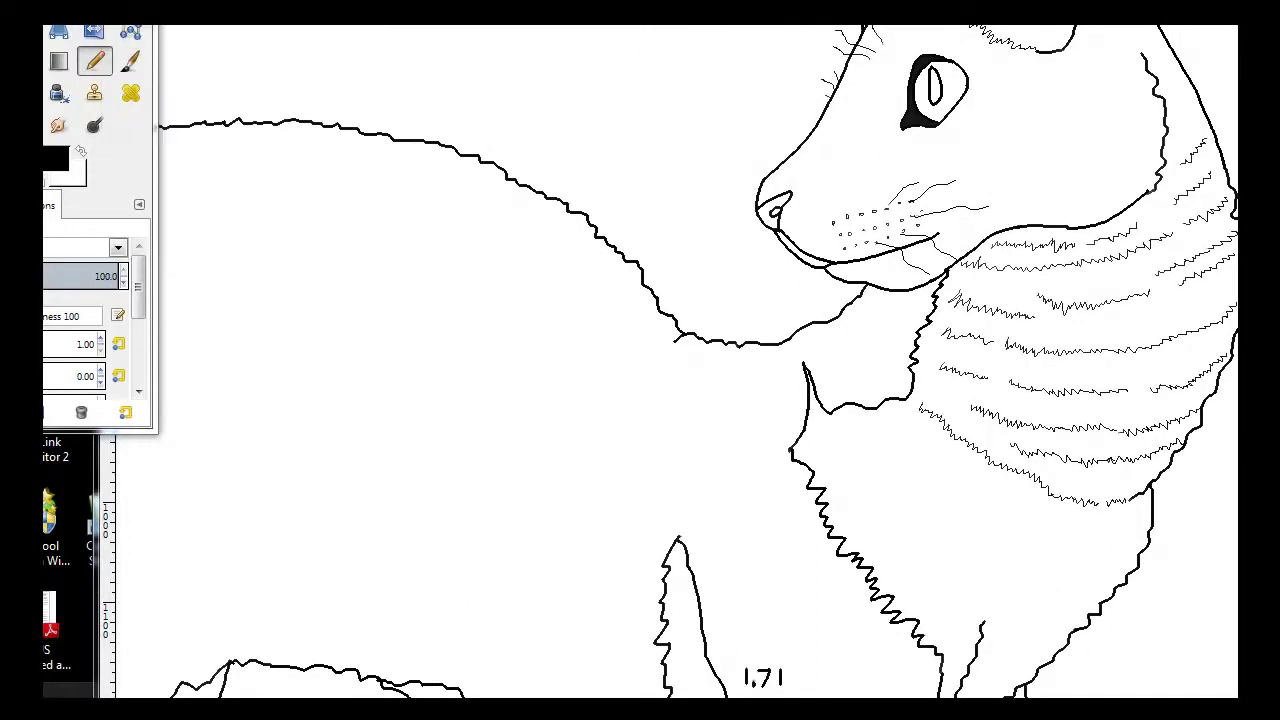
Step: Add thin fur strokes running from the head past the eye and over the cheek
left_click_drag(868, 45, 955, 218)
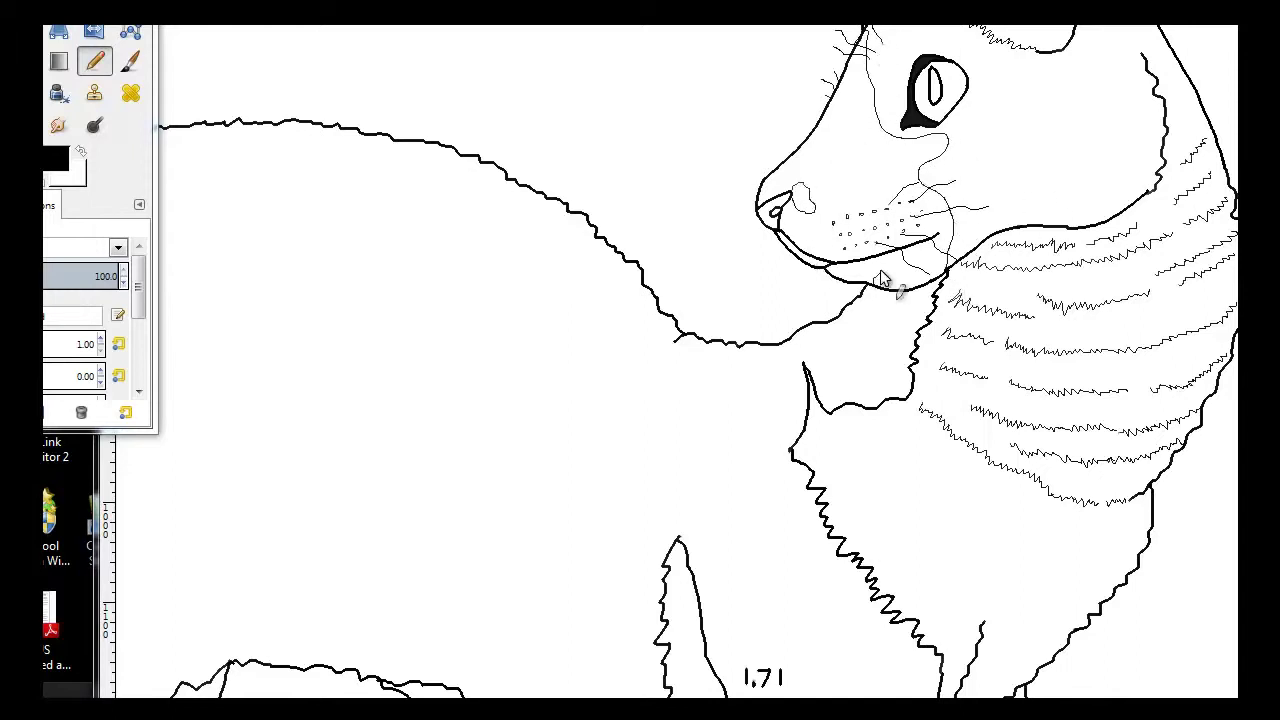
scroll(1190, 203, "up", 1)
scroll(972, 118, "up", 2)
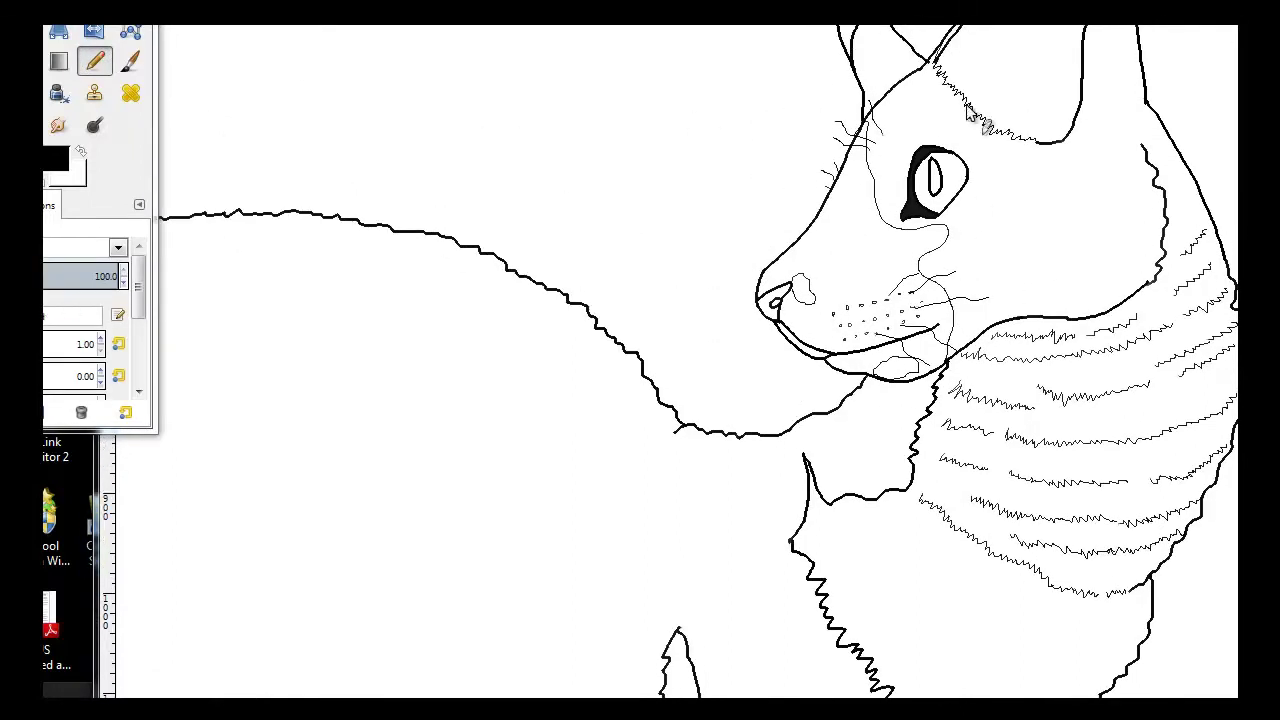
mouse_move(1033, 278)
left_mouse_down()
mouse_move(1065, 215)
mouse_move(1120, 195)
mouse_move(1126, 138)
mouse_move(1123, 150)
left_mouse_up()
scroll(1123, 150, "down", 2)
scroll(1000, 300, "down", 2)
Step: Add more fur strokes along the chest and in rows below the neck stripes
left_click_drag(885, 295, 880, 382)
left_click_drag(865, 315, 860, 386)
left_click_drag(778, 348, 795, 490)
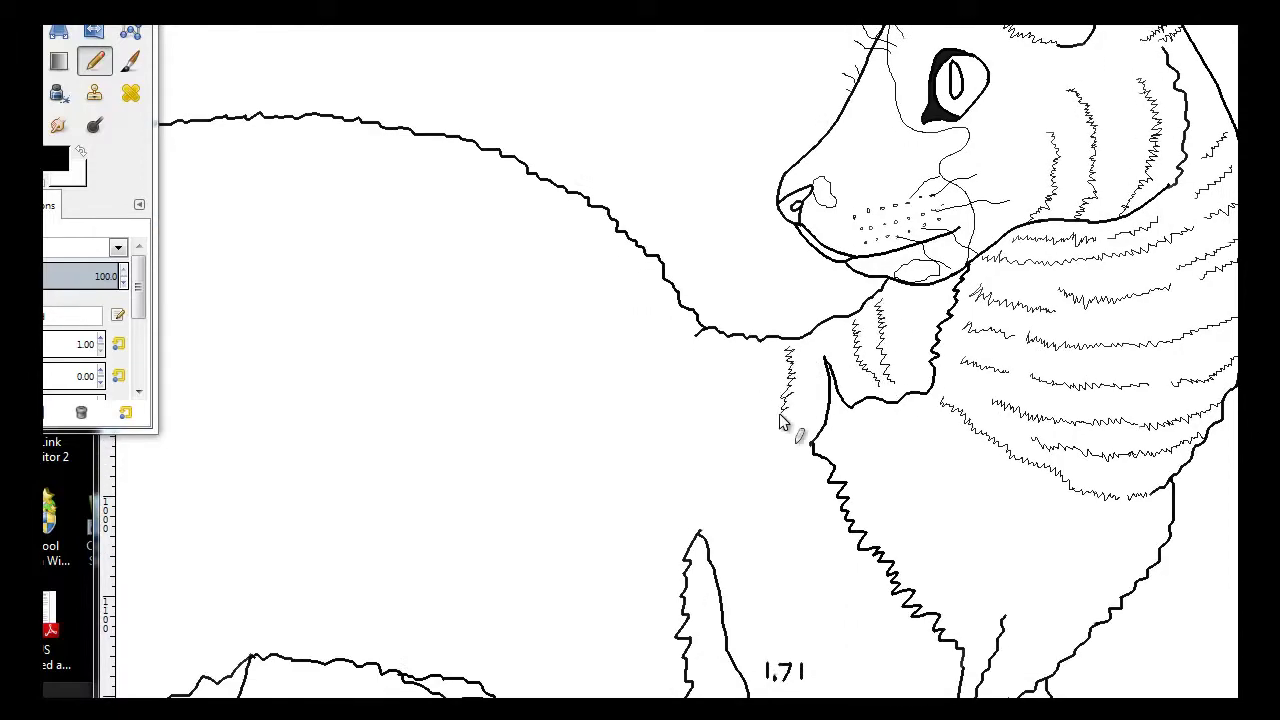
scroll(812, 360, "down", 4)
left_click_drag(812, 360, 889, 471)
scroll(880, 289, "up", 1)
mouse_move(876, 280)
left_mouse_down()
mouse_move(1071, 371)
mouse_move(1178, 360)
left_mouse_up()
left_click_drag(1060, 392, 1170, 372)
mouse_move(922, 349)
left_mouse_down()
mouse_move(1062, 400)
mouse_move(1162, 346)
left_mouse_up()
scroll(1076, 472, "down", 2)
left_click_drag(1045, 395, 1088, 397)
scroll(1050, 480, "up", 5)
Step: Add vertical fur strokes down the chest and shoulder
scroll(870, 183, "left", 5)
mouse_move(1025, 268)
left_mouse_down()
mouse_move(1042, 292)
mouse_move(1045, 428)
left_mouse_up()
left_click_drag(1052, 272, 1072, 395)
mouse_move(1008, 232)
left_mouse_down()
mouse_move(978, 300)
mouse_move(980, 645)
left_mouse_up()
mouse_move(986, 550)
left_mouse_down()
mouse_move(986, 214)
mouse_move(945, 370)
mouse_move(956, 587)
left_mouse_up()
Step: Draw long vertical fur lines along the rear body edge and flank
left_click_drag(228, 166, 212, 320)
left_click_drag(268, 598, 205, 330)
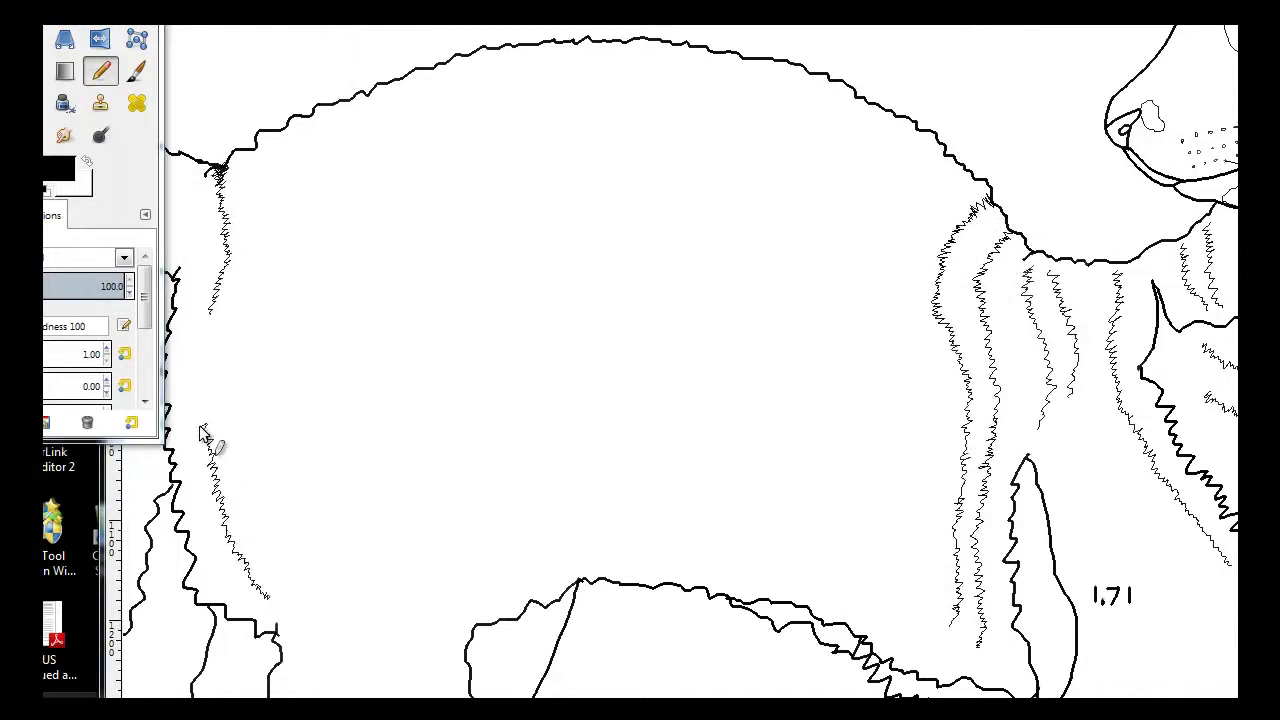
left_click_drag(255, 162, 262, 335)
left_click_drag(286, 586, 263, 357)
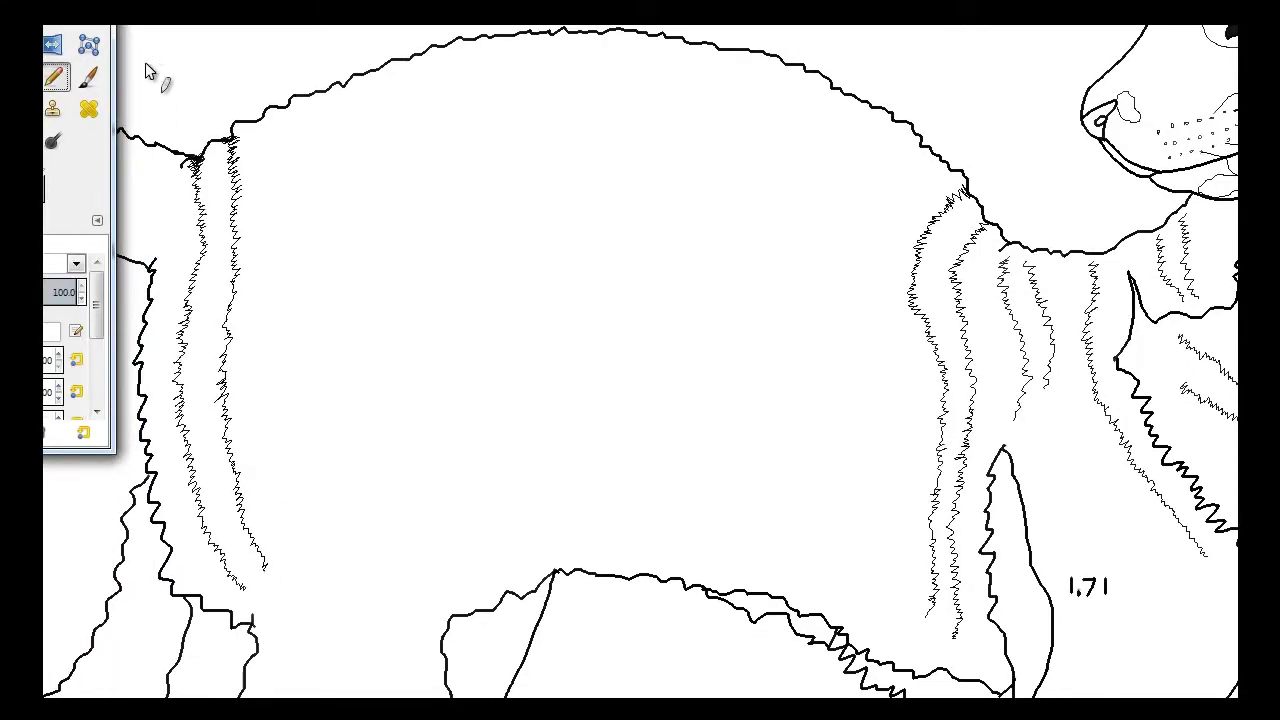
mouse_move(270, 120)
left_mouse_down()
mouse_move(285, 172)
mouse_move(265, 432)
mouse_move(293, 568)
left_mouse_up()
scroll(293, 568, "down", 5)
mouse_move(255, 372)
left_mouse_down()
mouse_move(286, 414)
mouse_move(229, 600)
mouse_move(165, 670)
left_mouse_up()
scroll(341, 338, "down", 1)
scroll(517, 229, "up", 1)
Step: Add fur strokes beside the snout, inside the front leg, mid-body and along the right outline
left_click_drag(985, 350, 1000, 460)
mouse_move(1005, 190)
left_mouse_down()
mouse_move(1000, 300)
mouse_move(1041, 447)
mouse_move(1006, 262)
left_mouse_up()
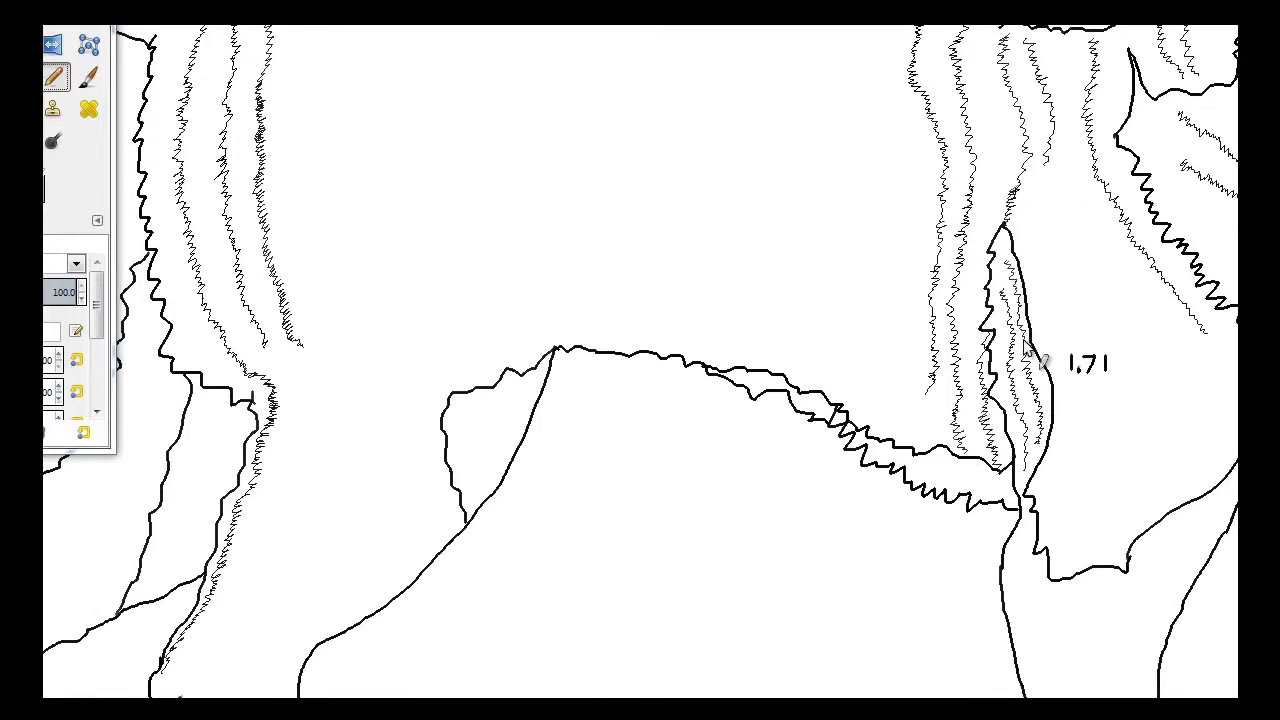
scroll(640, 400, "up", 5)
mouse_move(521, 597)
left_mouse_down()
mouse_move(463, 663)
mouse_move(540, 570)
mouse_move(508, 410)
left_mouse_up()
left_click_drag(470, 62, 517, 203)
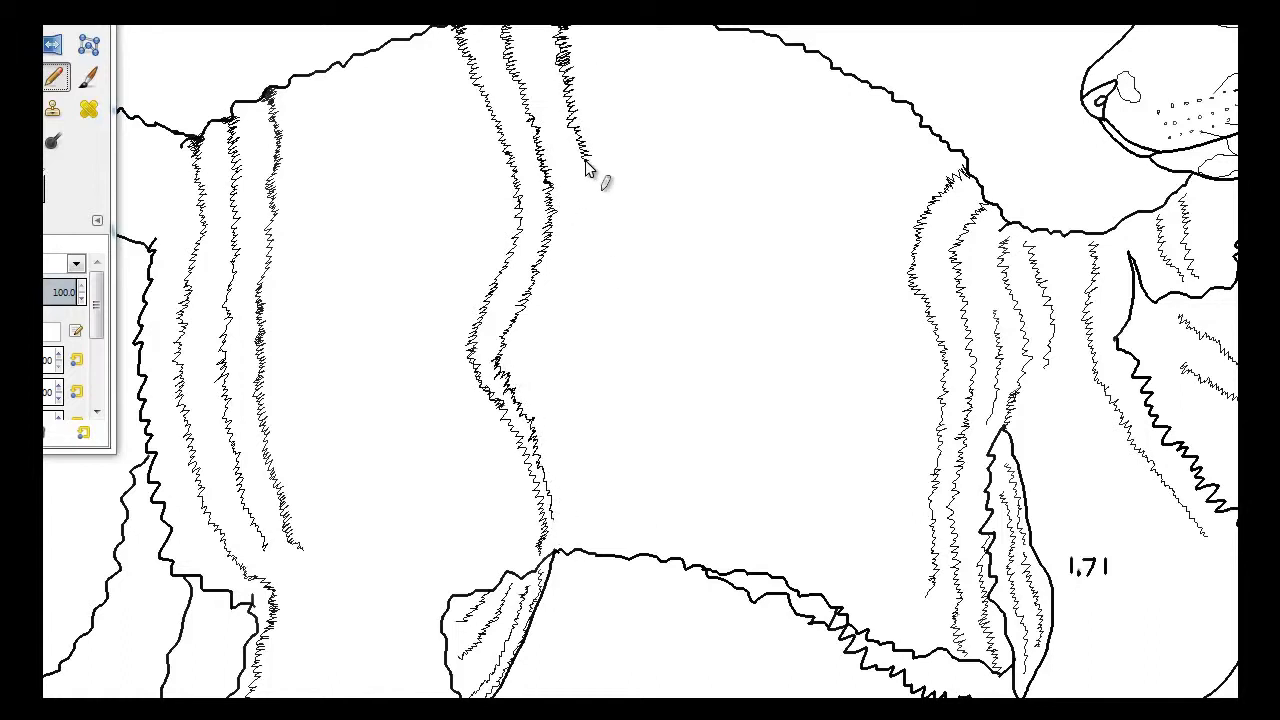
mouse_move(908, 645)
left_mouse_down()
mouse_move(945, 140)
mouse_move(895, 300)
mouse_move(900, 410)
left_mouse_up()
scroll(900, 410, "up", 1)
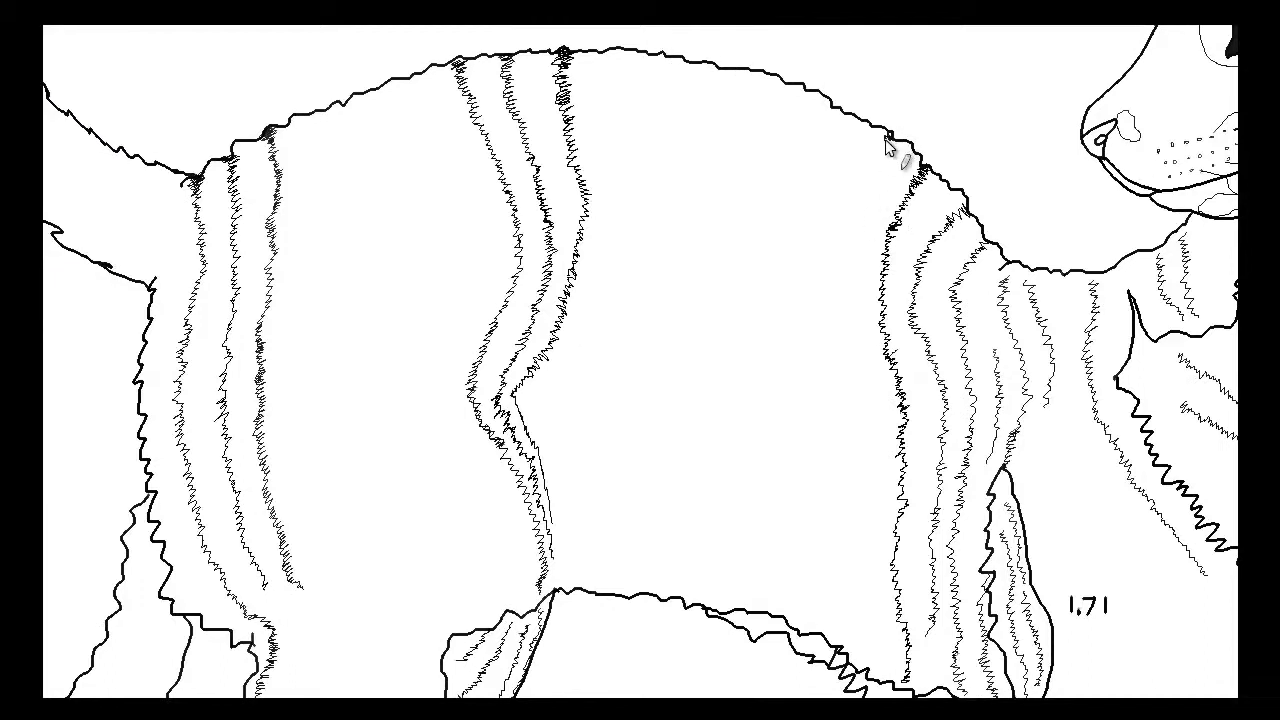
Step: Retrace and close the oval patch, adding short strokes and stems down to the belly
left_click_drag(888, 138, 864, 178)
left_click_drag(698, 346, 692, 252)
mouse_move(747, 320)
left_mouse_down()
mouse_move(745, 354)
mouse_move(718, 232)
mouse_move(716, 78)
left_mouse_up()
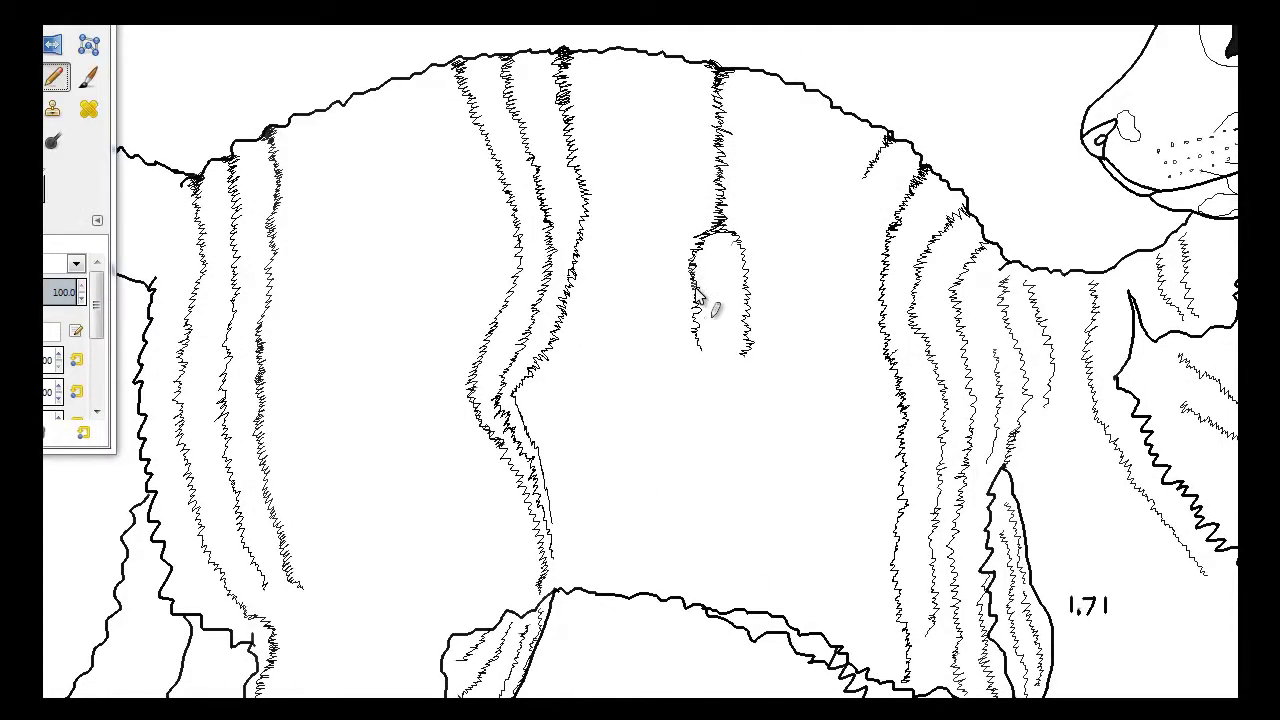
mouse_move(716, 235)
left_mouse_down()
mouse_move(694, 348)
mouse_move(748, 330)
mouse_move(718, 430)
left_mouse_up()
mouse_move(748, 350)
left_mouse_down()
mouse_move(722, 432)
mouse_move(722, 490)
left_mouse_up()
left_click_drag(650, 596, 722, 497)
left_click_drag(713, 603, 721, 506)
Step: Fill both sides of the oval patch with vertical zigzag strokes from back to belly
left_click_drag(660, 57, 676, 186)
left_click_drag(678, 308, 683, 162)
left_click_drag(624, 585, 680, 428)
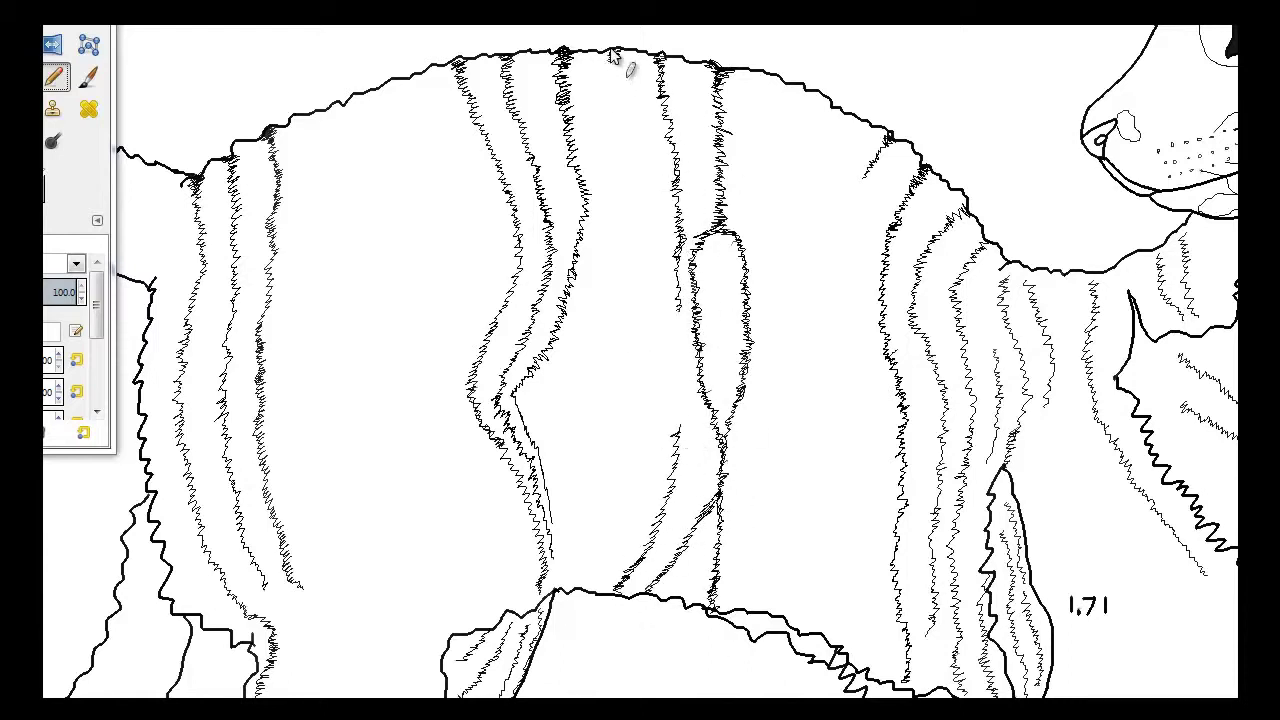
left_click_drag(615, 107, 675, 310)
mouse_move(664, 192)
left_mouse_down()
mouse_move(697, 500)
mouse_move(678, 345)
left_mouse_up()
mouse_move(560, 590)
left_mouse_down()
mouse_move(555, 540)
mouse_move(590, 480)
mouse_move(597, 350)
left_mouse_up()
mouse_move(605, 588)
left_mouse_down()
mouse_move(640, 385)
mouse_move(605, 330)
mouse_move(625, 298)
left_mouse_up()
mouse_move(588, 54)
left_mouse_down()
mouse_move(612, 108)
mouse_move(626, 325)
left_mouse_up()
Step: Hide the docks and draw curved fur strokes beside the 1.71 mark on the shoulder
scroll(626, 325, "down", 3)
scroll(626, 325, "right", 3)
key("Tab")
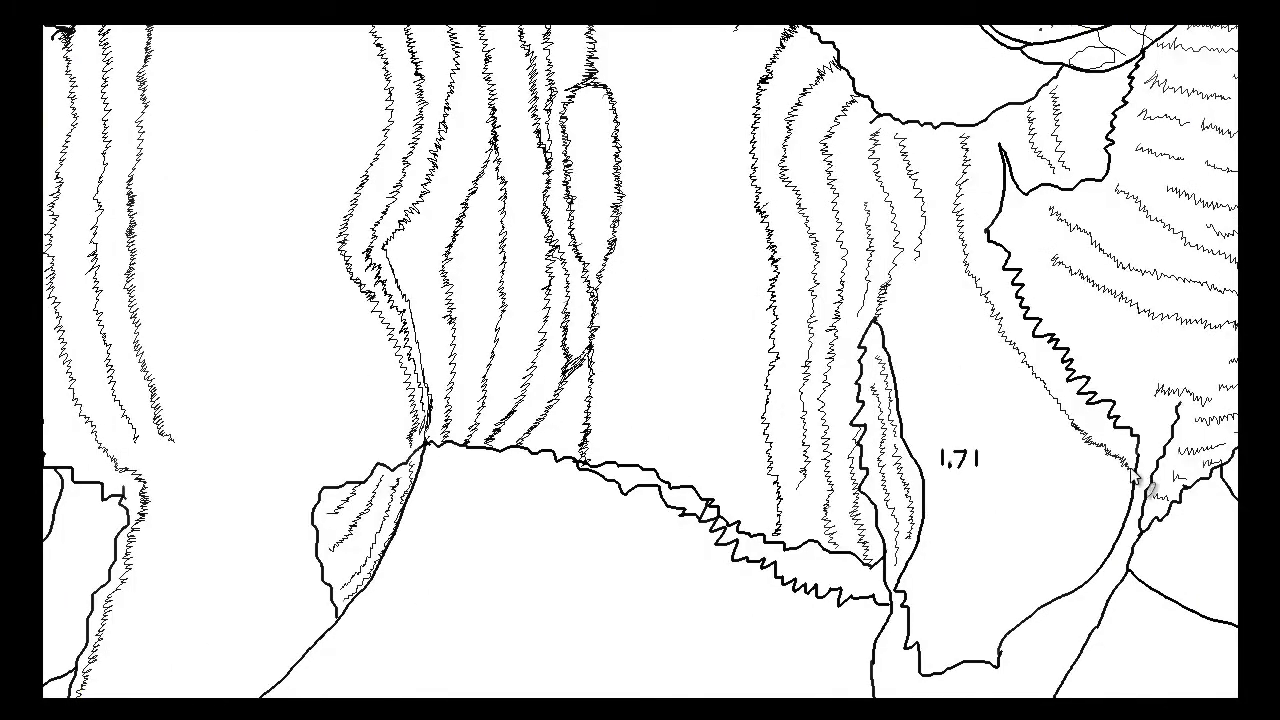
left_click_drag(938, 292, 1105, 488)
left_click_drag(926, 325, 1100, 518)
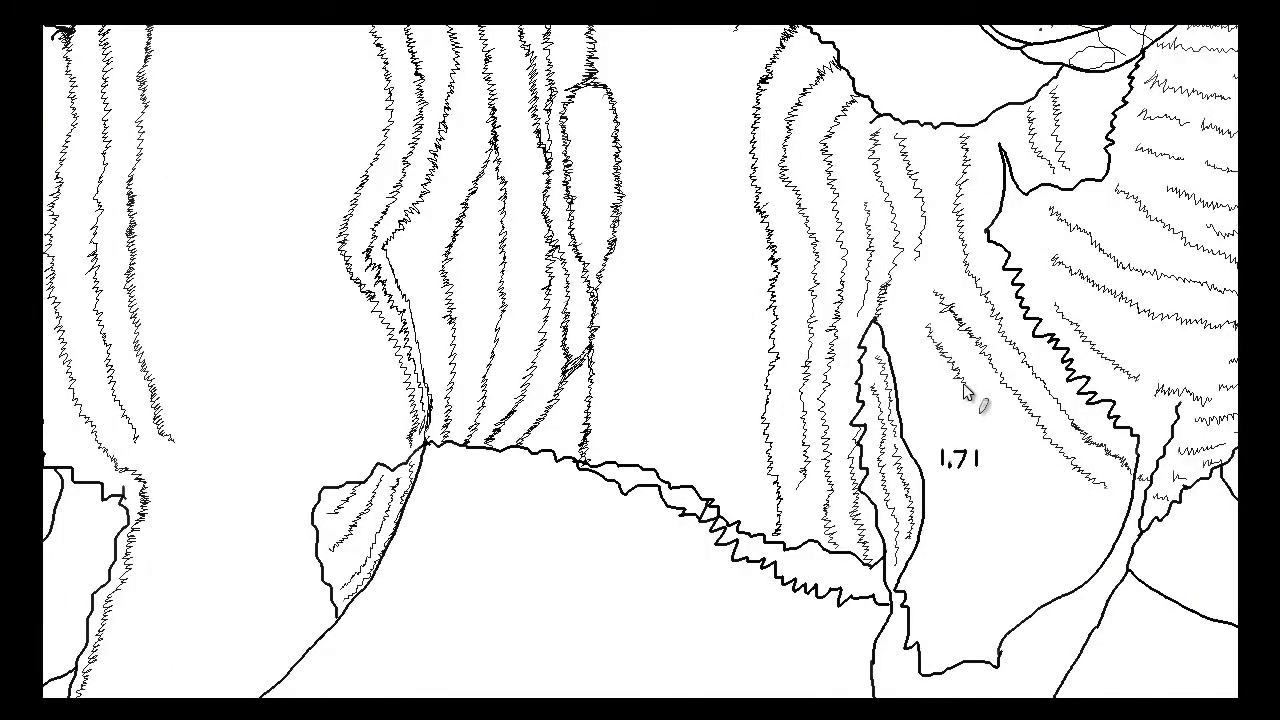
Step: Fill the area below the 1.71 mark with curved fur down to the lower outline, then restore the docks
left_click_drag(910, 590, 992, 665)
left_click_drag(932, 560, 1014, 622)
left_click_drag(968, 520, 1070, 605)
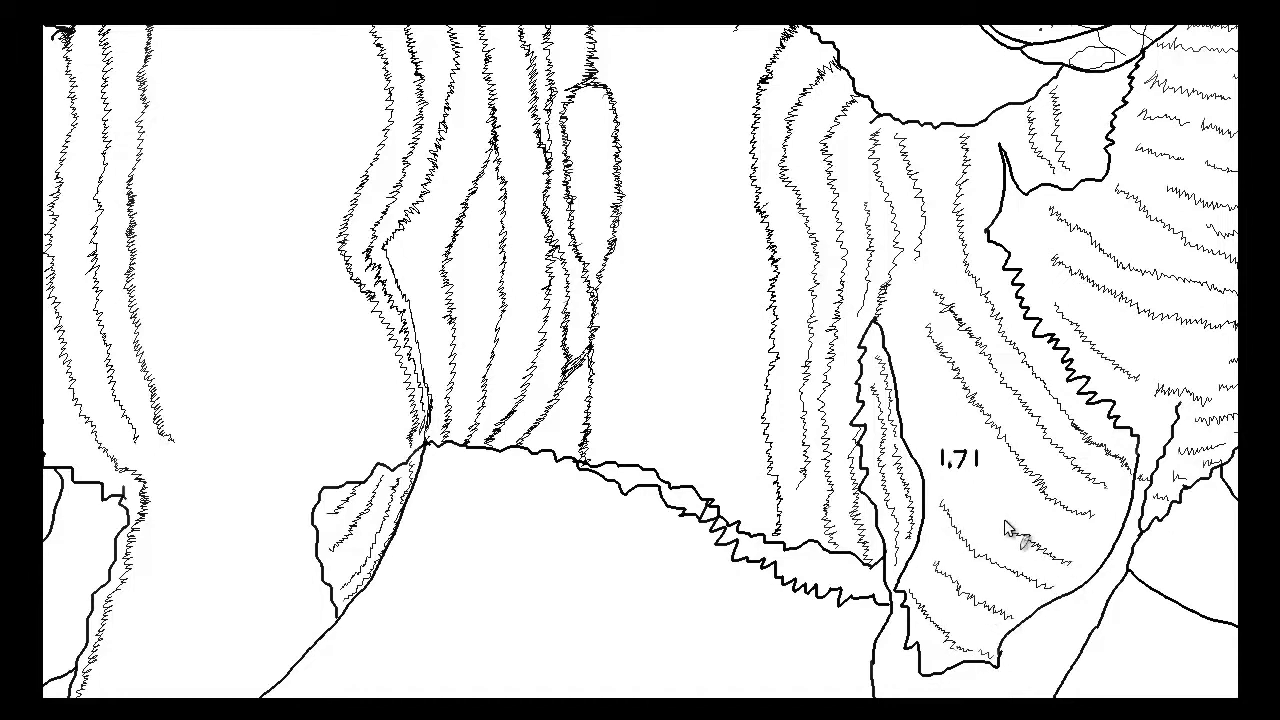
left_click_drag(902, 372, 1020, 540)
scroll(895, 272, "down", 8)
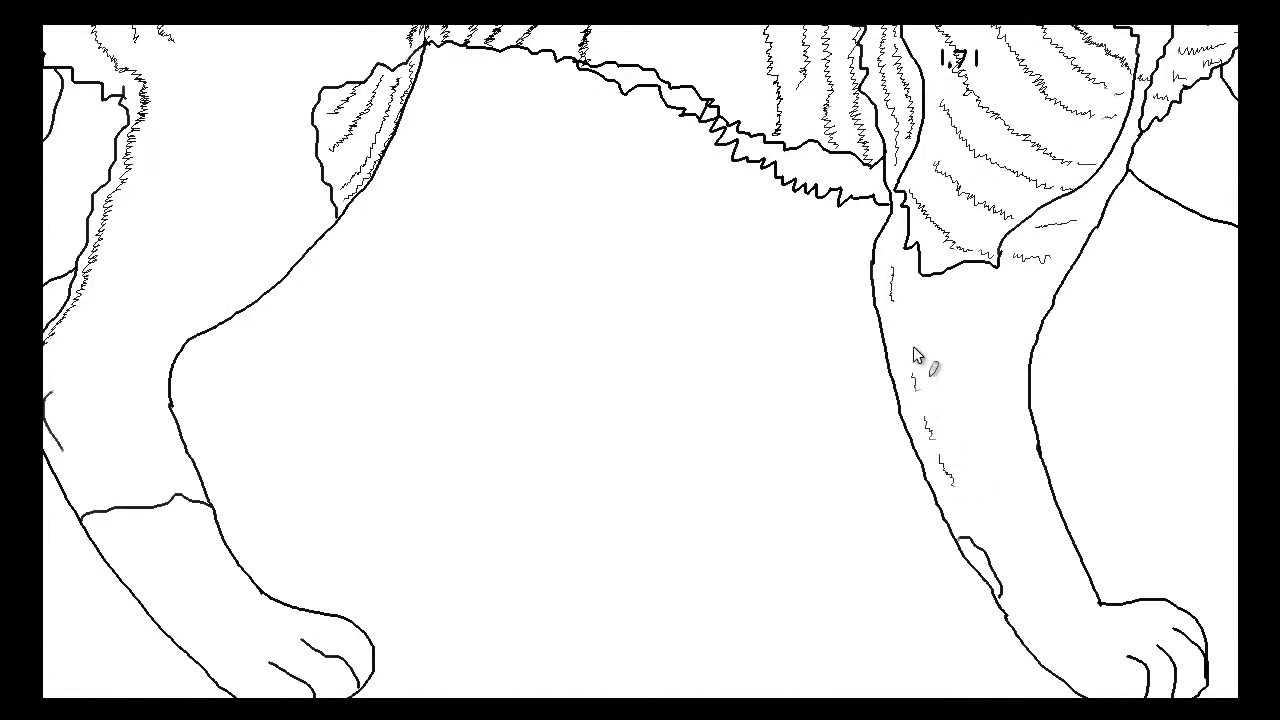
key("Tab")
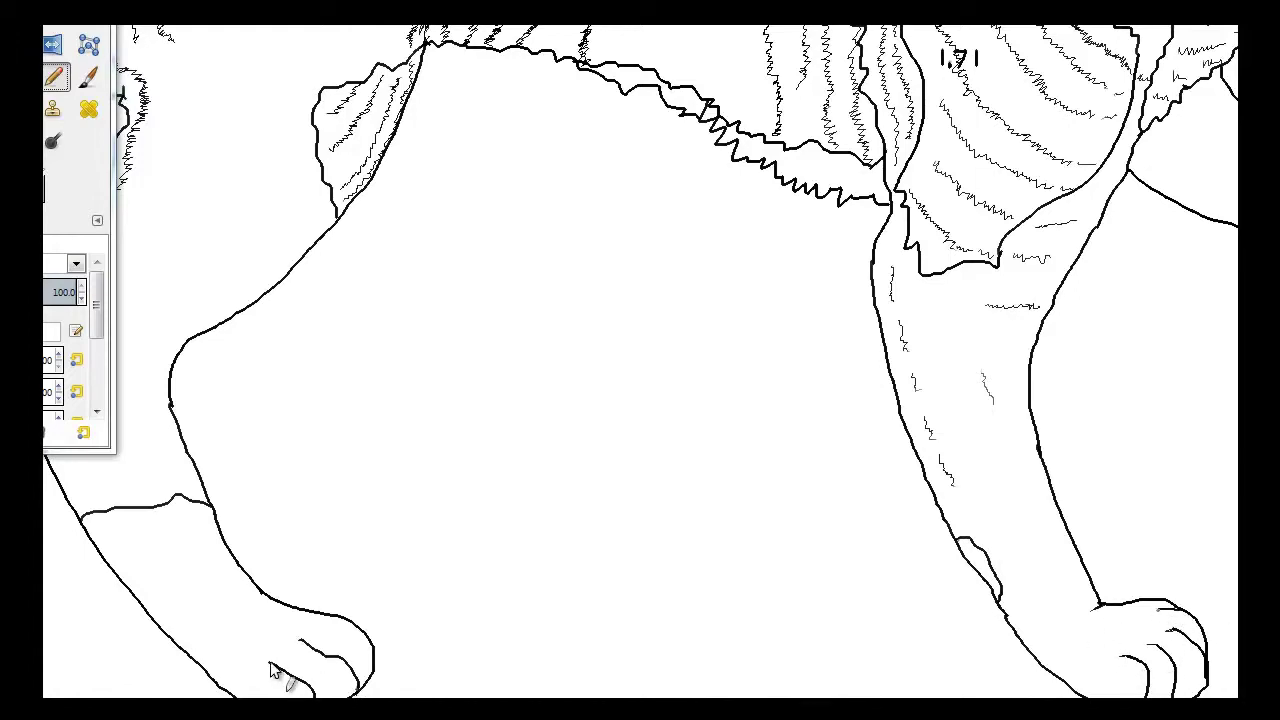
scroll(270, 670, "up", 6)
scroll(270, 670, "left", 3)
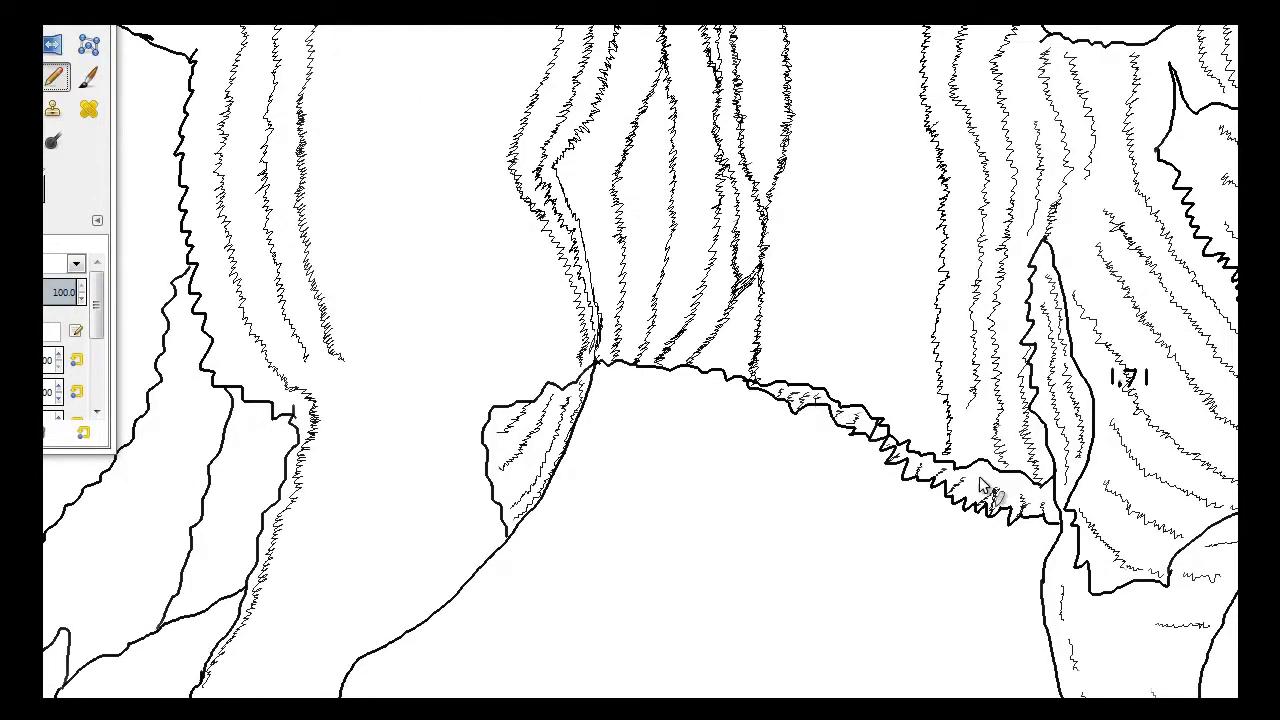
scroll(1063, 487, "up", 3)
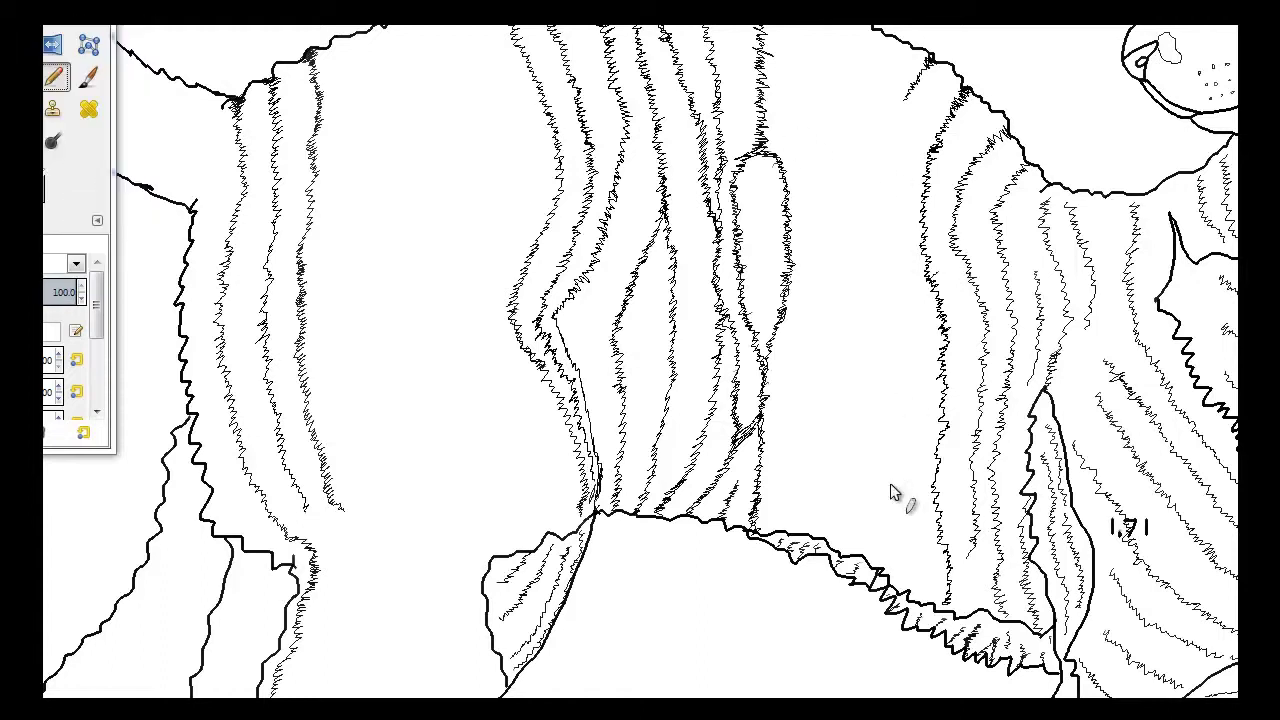
Step: Pencil vertical zigzag fur strokes across the body between the oval patch, shoulder and left flank
left_click_drag(918, 75, 878, 292)
left_click_drag(913, 355, 898, 460)
left_click_drag(873, 60, 845, 235)
mouse_move(780, 530)
left_mouse_down()
mouse_move(849, 400)
mouse_move(858, 250)
left_mouse_up()
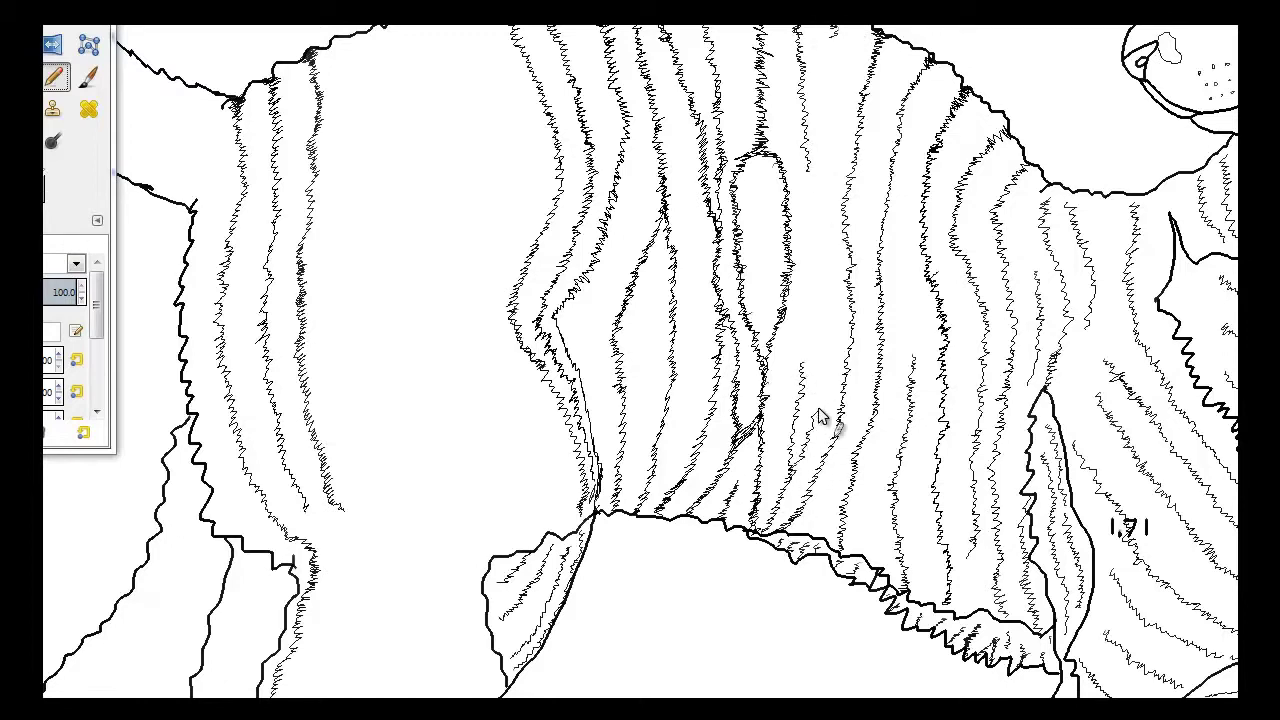
left_click_drag(762, 540, 828, 365)
mouse_move(840, 32)
left_mouse_down()
mouse_move(825, 378)
mouse_move(815, 200)
left_mouse_up()
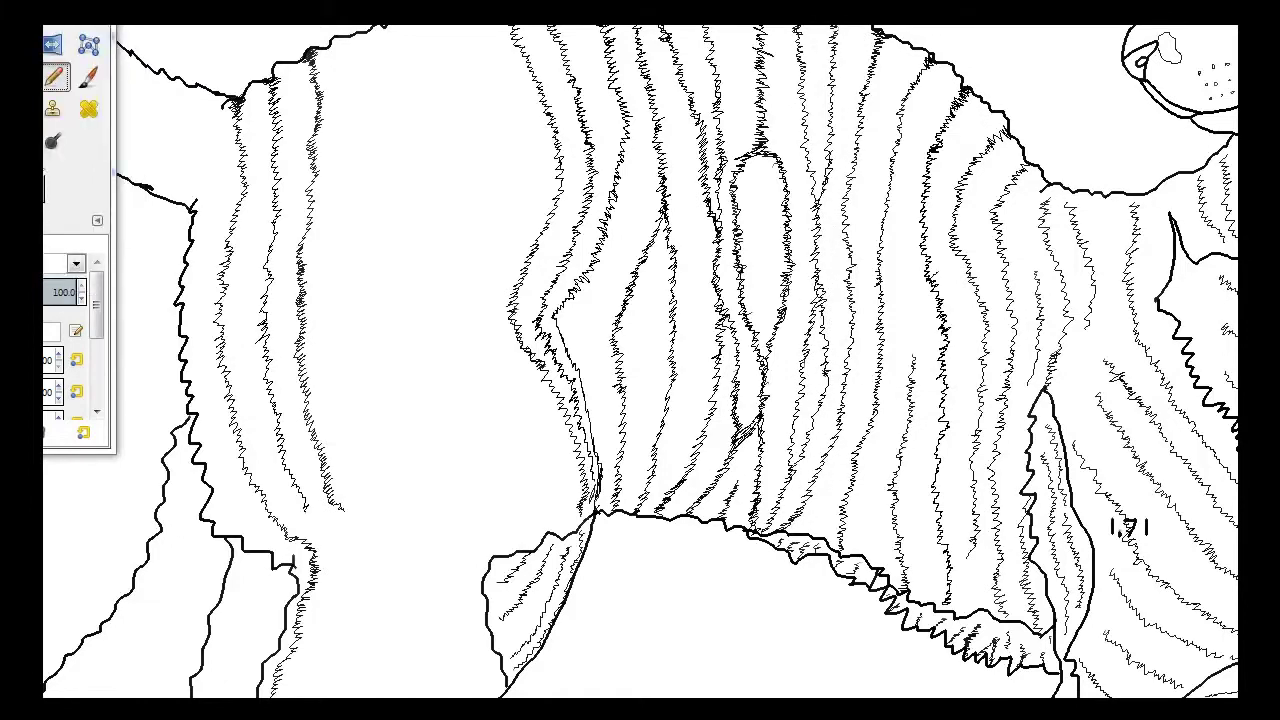
mouse_move(612, 170)
left_mouse_down()
mouse_move(655, 255)
mouse_move(625, 372)
left_mouse_up()
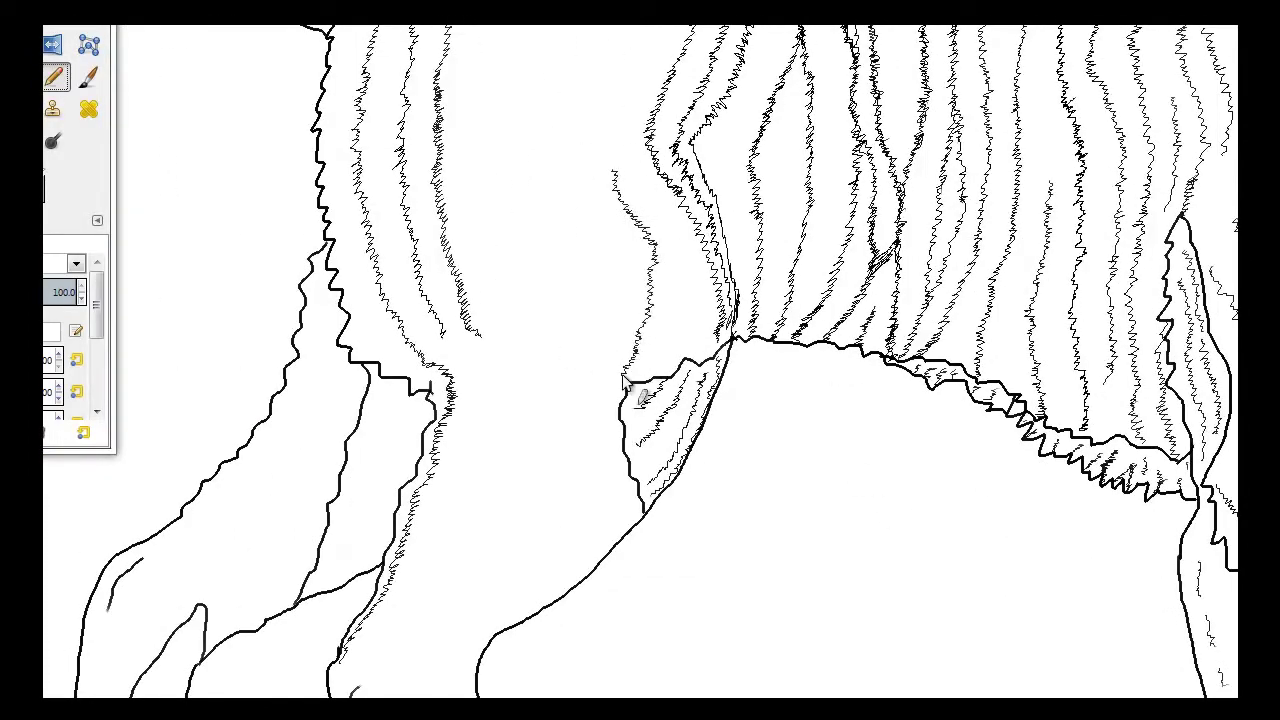
left_click_drag(590, 468, 620, 335)
mouse_move(700, 240)
left_mouse_down()
mouse_move(671, 288)
mouse_move(666, 380)
mouse_move(673, 190)
mouse_move(640, 320)
mouse_move(638, 230)
left_mouse_up()
scroll(666, 380, "up", 3)
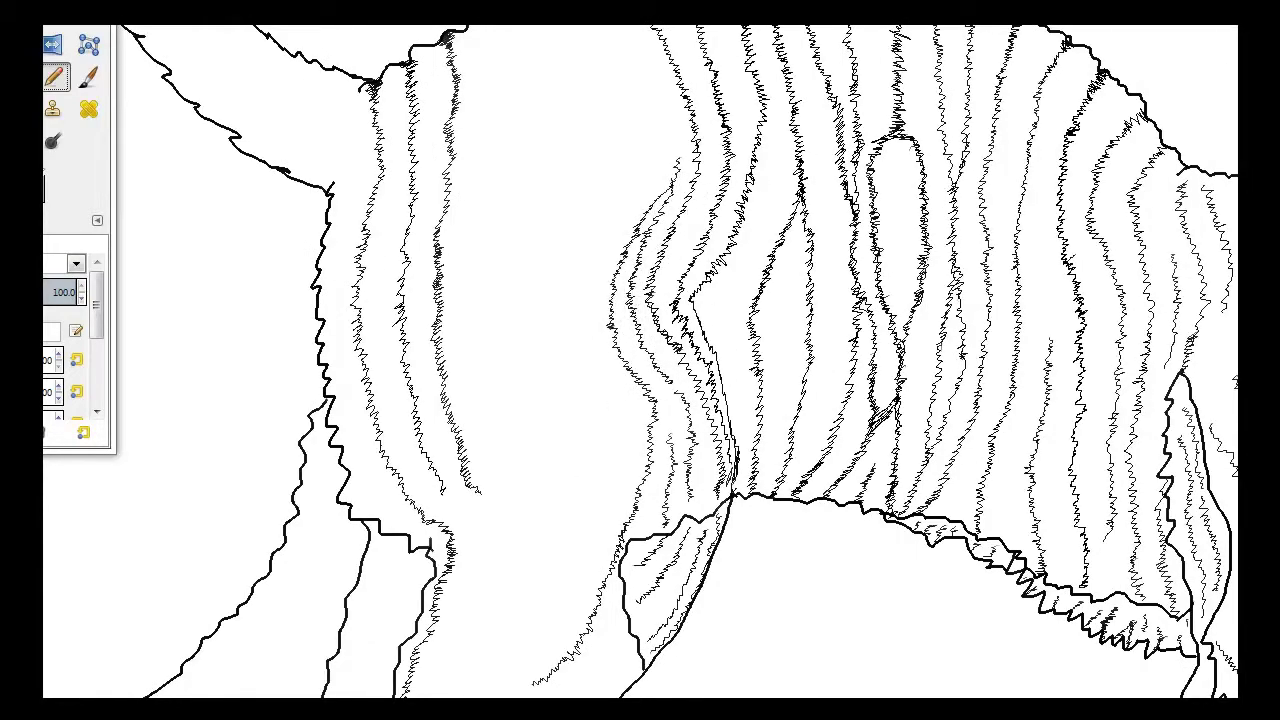
Step: Draw fur strokes down the hind leg, with faint ticks on the hind paw
left_click_drag(660, 145, 616, 28)
scroll(590, 270, "down", 7)
left_click_drag(458, 340, 521, 306)
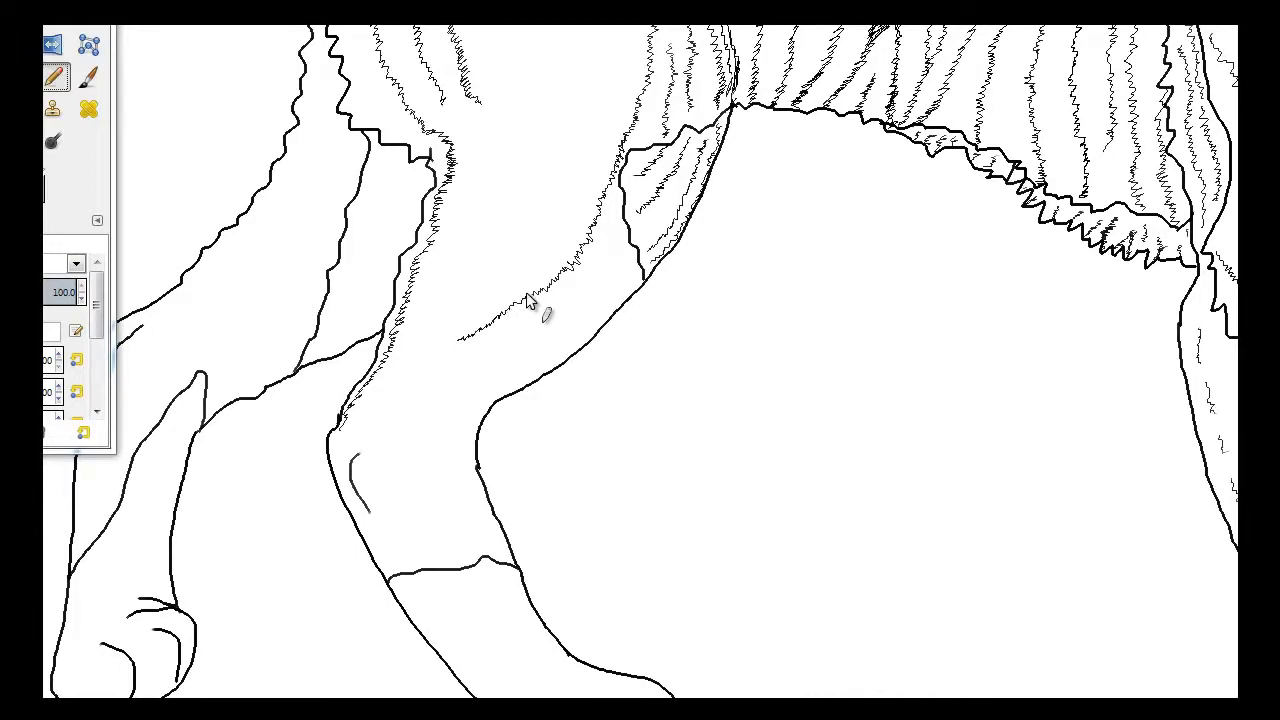
mouse_move(640, 265)
left_mouse_down()
mouse_move(545, 328)
mouse_move(640, 274)
left_mouse_up()
scroll(640, 280, "down", 2)
mouse_move(420, 292)
left_mouse_down()
mouse_move(340, 345)
mouse_move(515, 460)
left_mouse_up()
left_click_drag(408, 345, 418, 400)
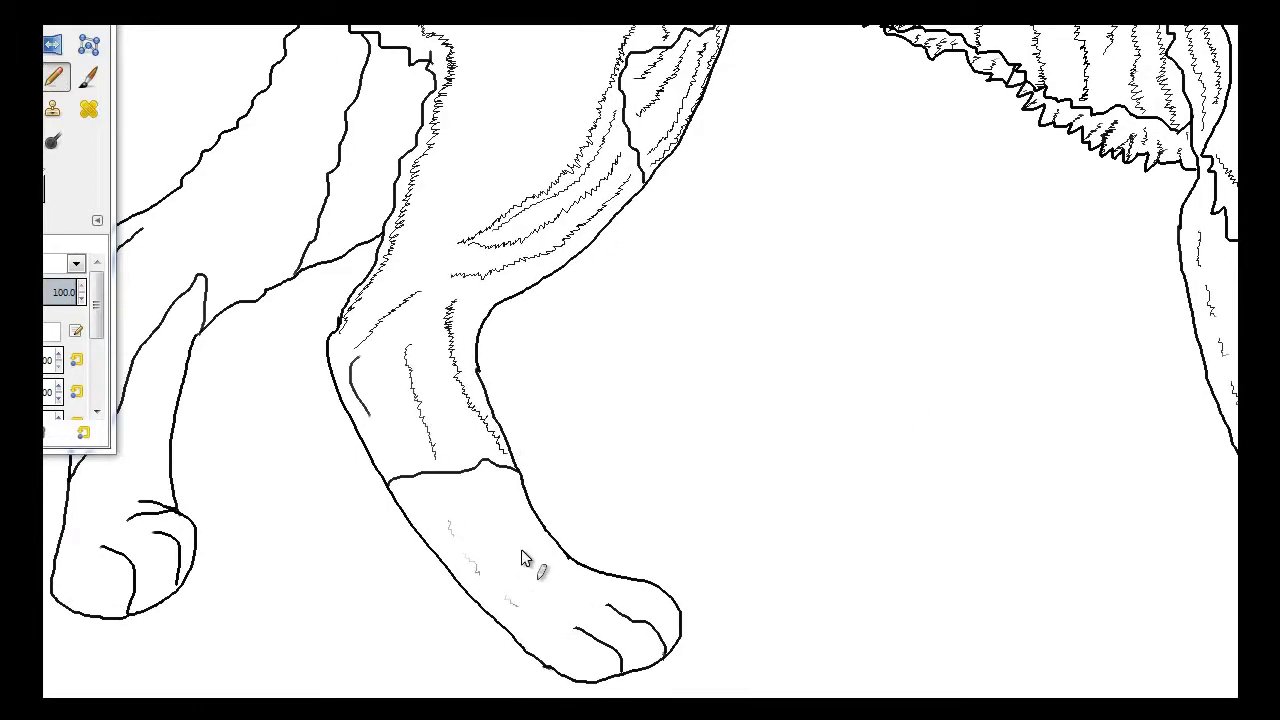
left_click_drag(380, 356, 388, 406)
Step: Add a long fur stroke down the hind leg and more on the rear body
scroll(390, 440, "up", 6)
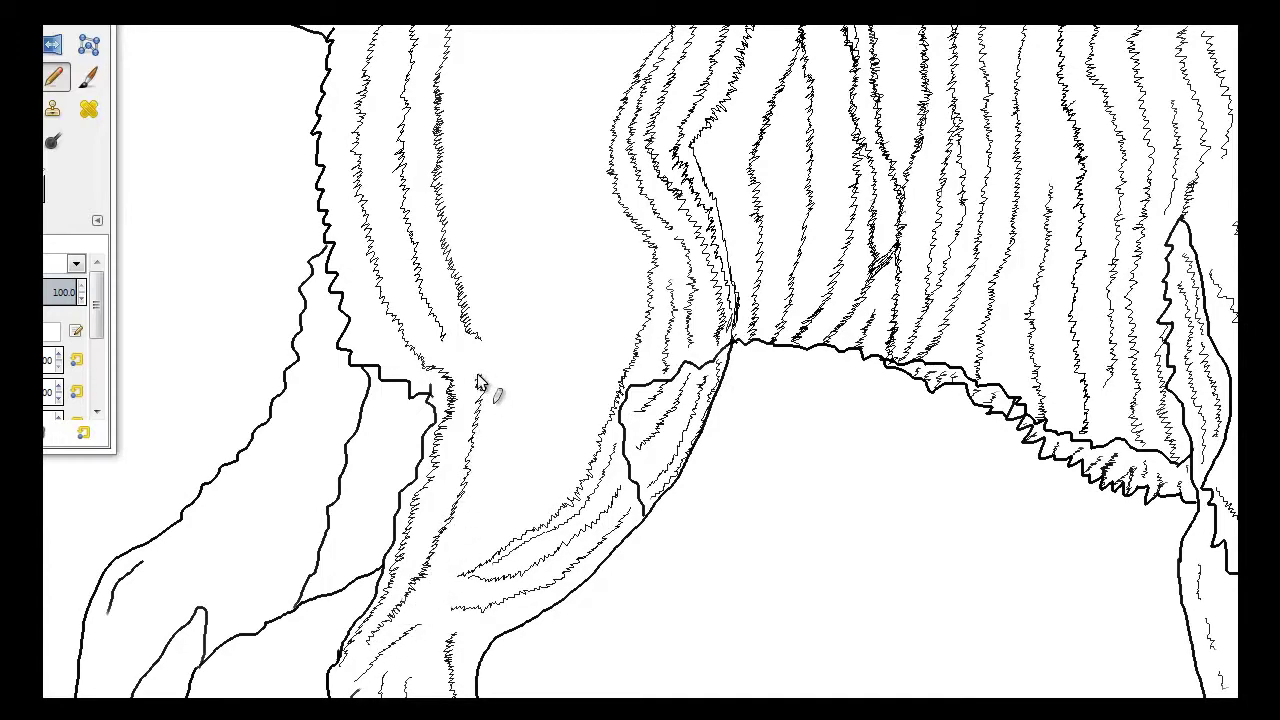
scroll(480, 382, "down", 2)
scroll(485, 100, "up", 6)
mouse_move(485, 135)
left_mouse_down()
mouse_move(500, 286)
mouse_move(491, 429)
mouse_move(470, 280)
left_mouse_up()
mouse_move(634, 292)
left_mouse_down()
mouse_move(625, 150)
mouse_move(576, 72)
left_mouse_up()
left_click_drag(668, 210, 694, 262)
Step: Fill the haunch with vertical zigzag fur strokes from top to bottom
scroll(715, 445, "down", 1)
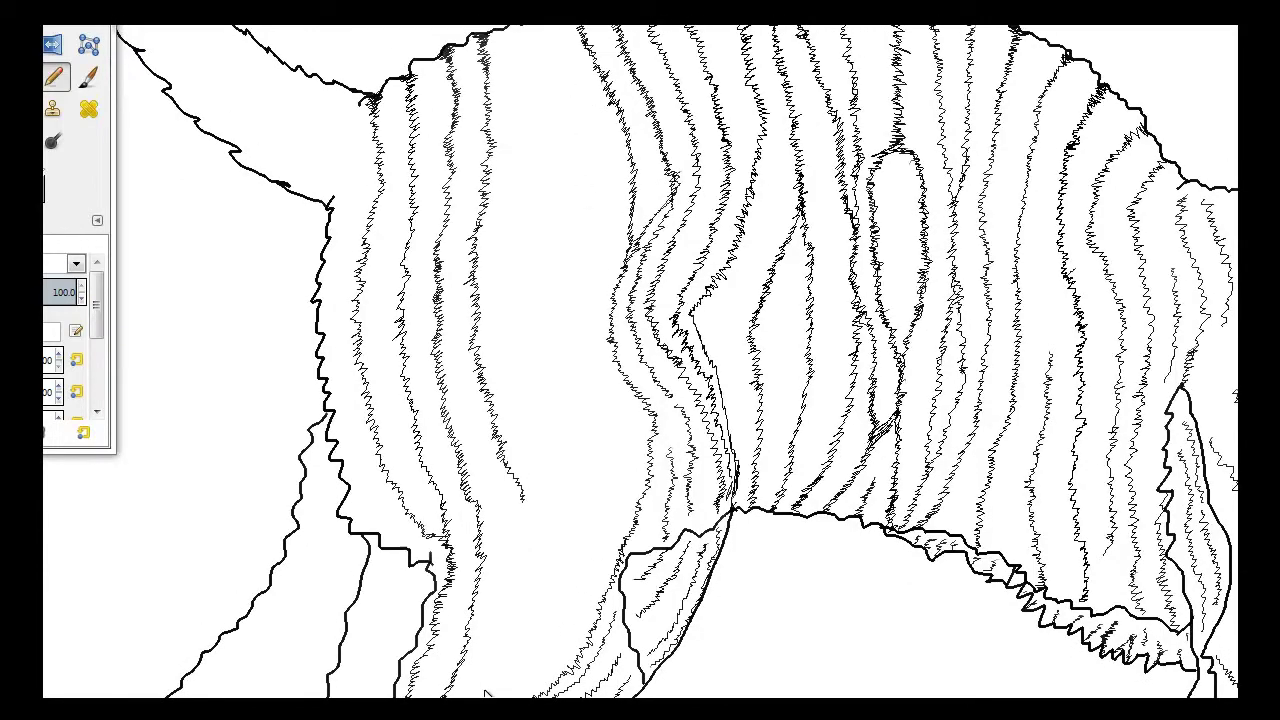
mouse_move(506, 686)
left_mouse_down()
mouse_move(594, 543)
mouse_move(613, 453)
left_mouse_up()
left_click_drag(547, 72, 535, 28)
mouse_move(591, 305)
left_mouse_down()
mouse_move(593, 212)
mouse_move(562, 75)
left_mouse_up()
left_click_drag(615, 460, 592, 305)
mouse_move(520, 645)
left_mouse_down()
mouse_move(560, 477)
mouse_move(545, 395)
left_mouse_up()
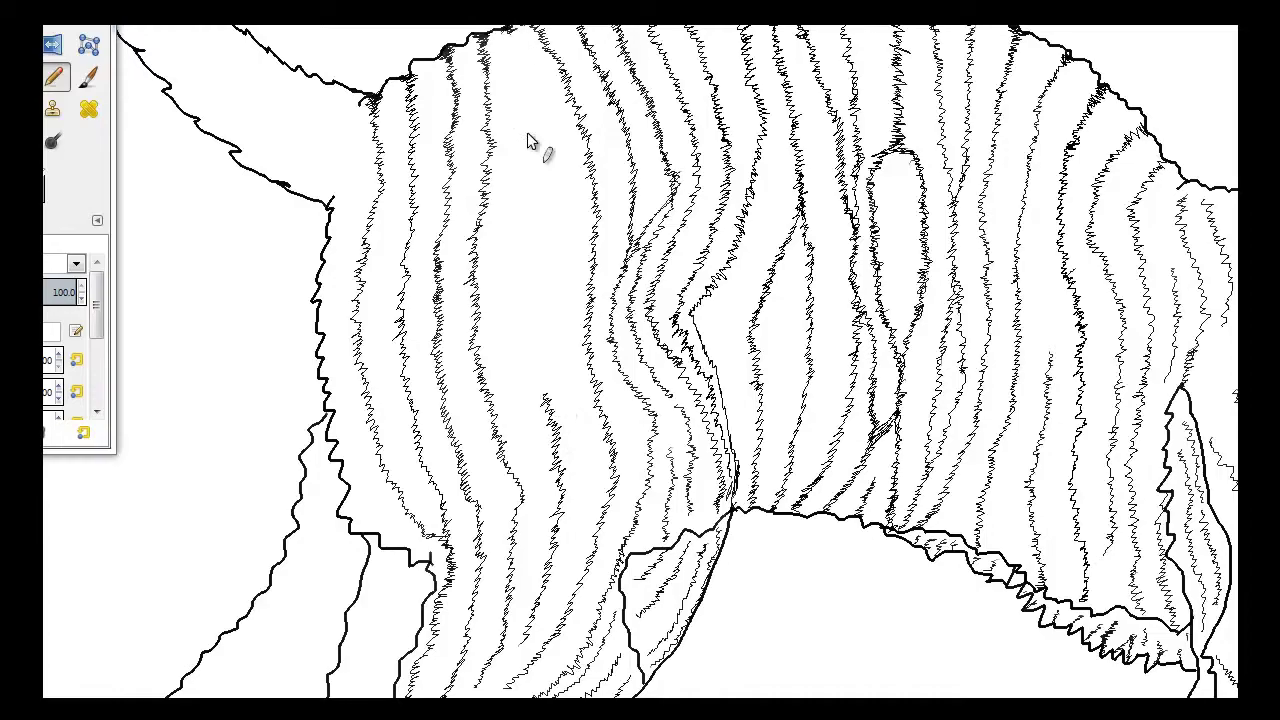
left_click_drag(530, 142, 508, 35)
left_click_drag(548, 412, 530, 200)
Step: Zoom to the hind legs and hatch slanted fur lines on both upper hind legs
key("1")
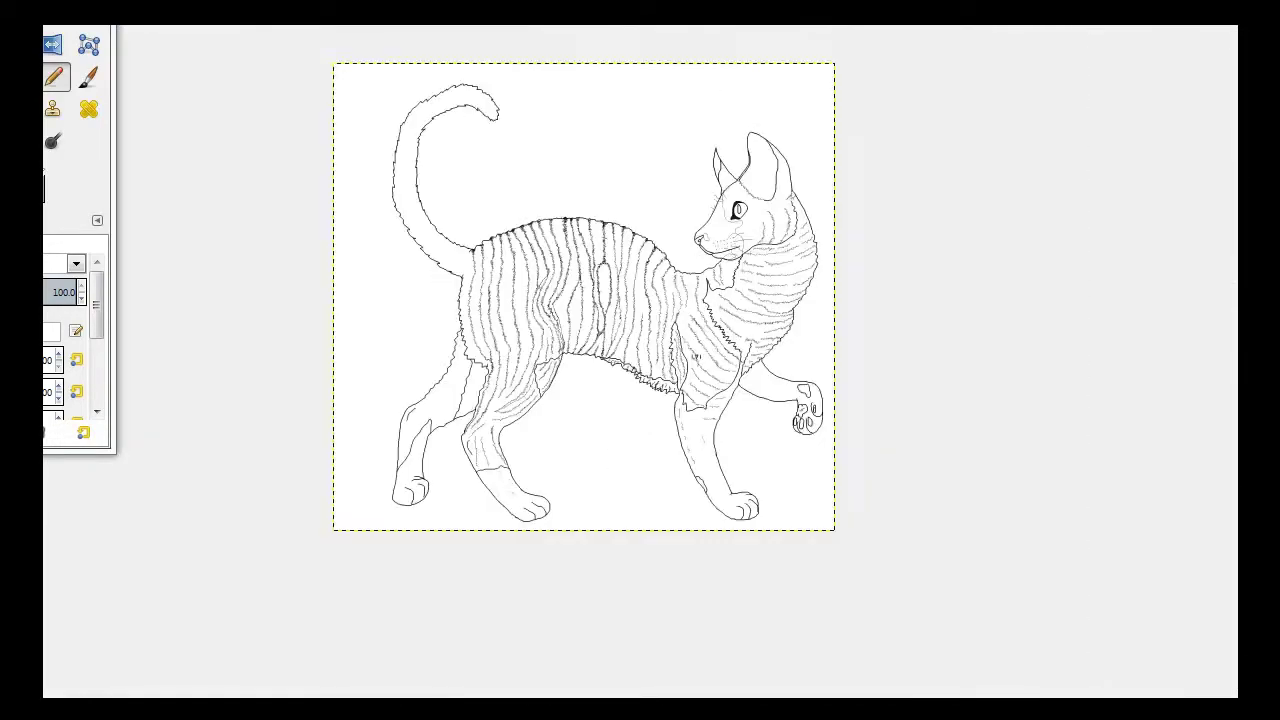
key("1")
mouse_move(270, 300)
left_mouse_down()
mouse_move(386, 190)
mouse_move(415, 95)
left_mouse_up()
left_click_drag(450, 285, 500, 265)
mouse_move(465, 240)
left_mouse_down()
mouse_move(512, 222)
mouse_move(525, 195)
left_mouse_up()
mouse_move(440, 335)
left_mouse_down()
mouse_move(490, 312)
mouse_move(500, 278)
left_mouse_up()
left_click_drag(435, 325, 485, 335)
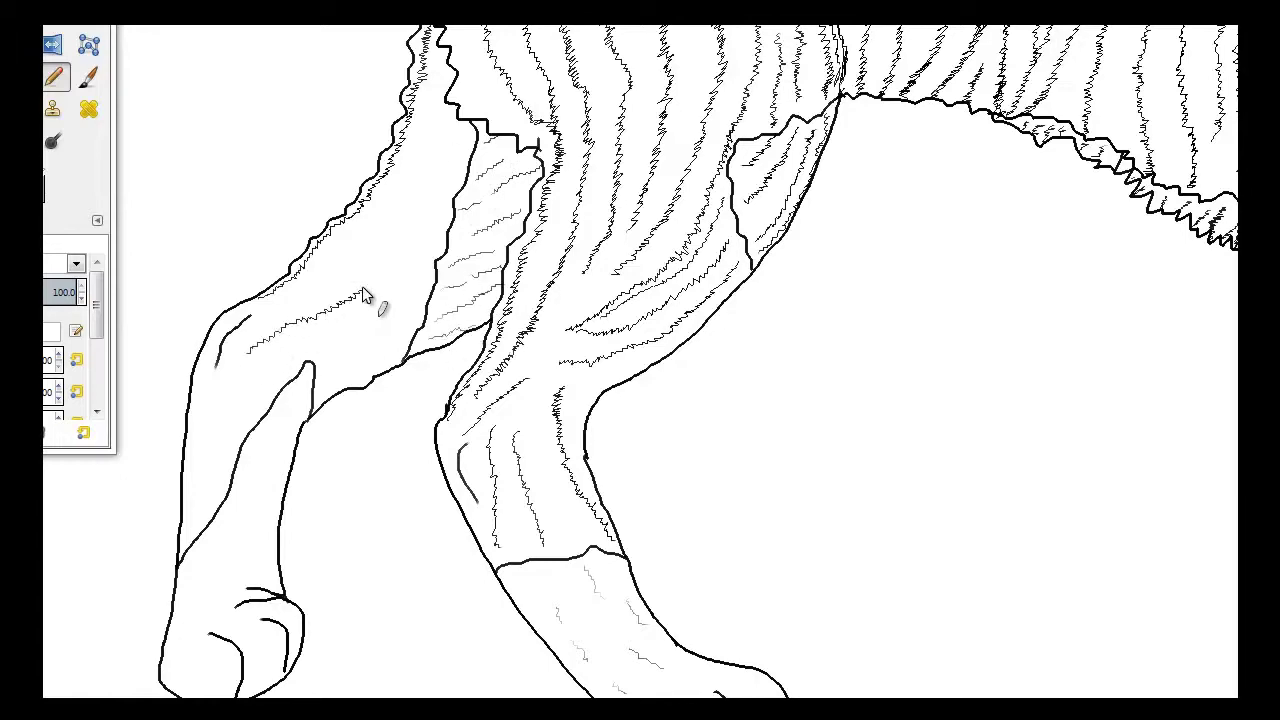
left_click_drag(295, 312, 445, 195)
left_click_drag(265, 425, 262, 580)
left_click_drag(243, 391, 228, 455)
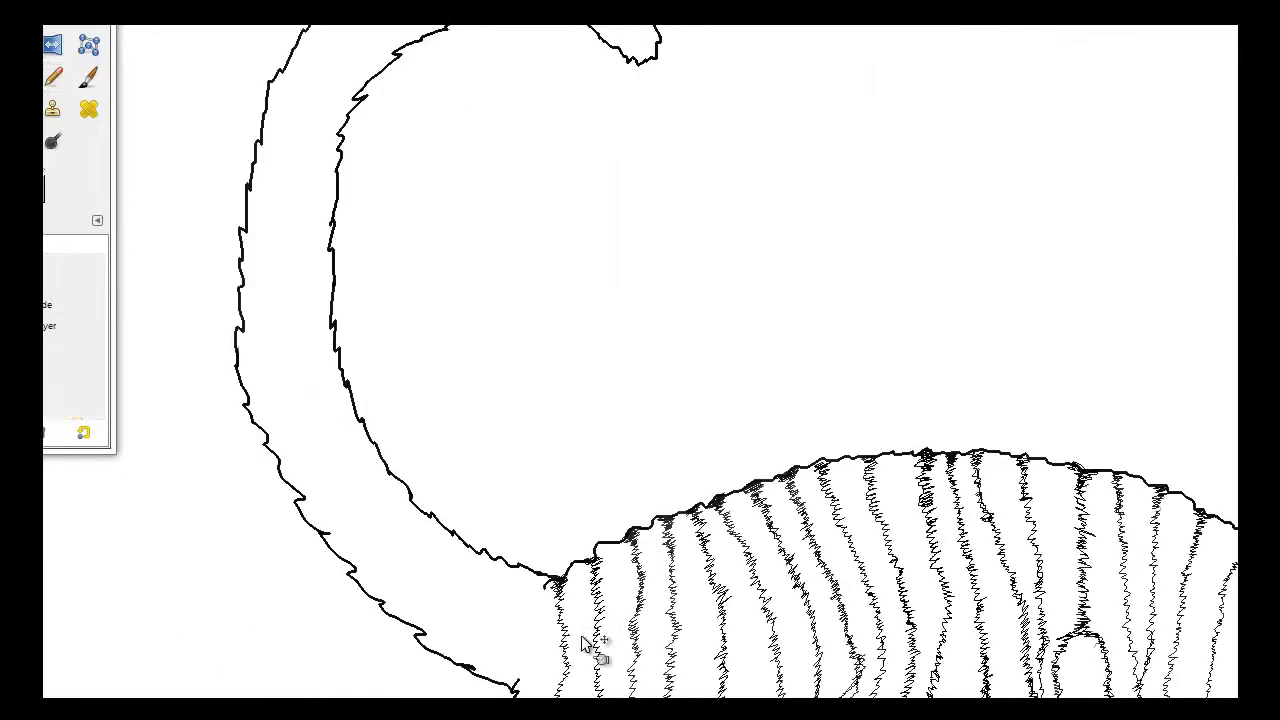
Step: Draw horizontal fur bands across the tail base and lower tail
mouse_move(505, 585)
left_mouse_down()
mouse_move(470, 668)
mouse_move(485, 655)
mouse_move(440, 655)
left_mouse_up()
left_click_drag(495, 558, 448, 645)
left_click_drag(390, 607, 485, 555)
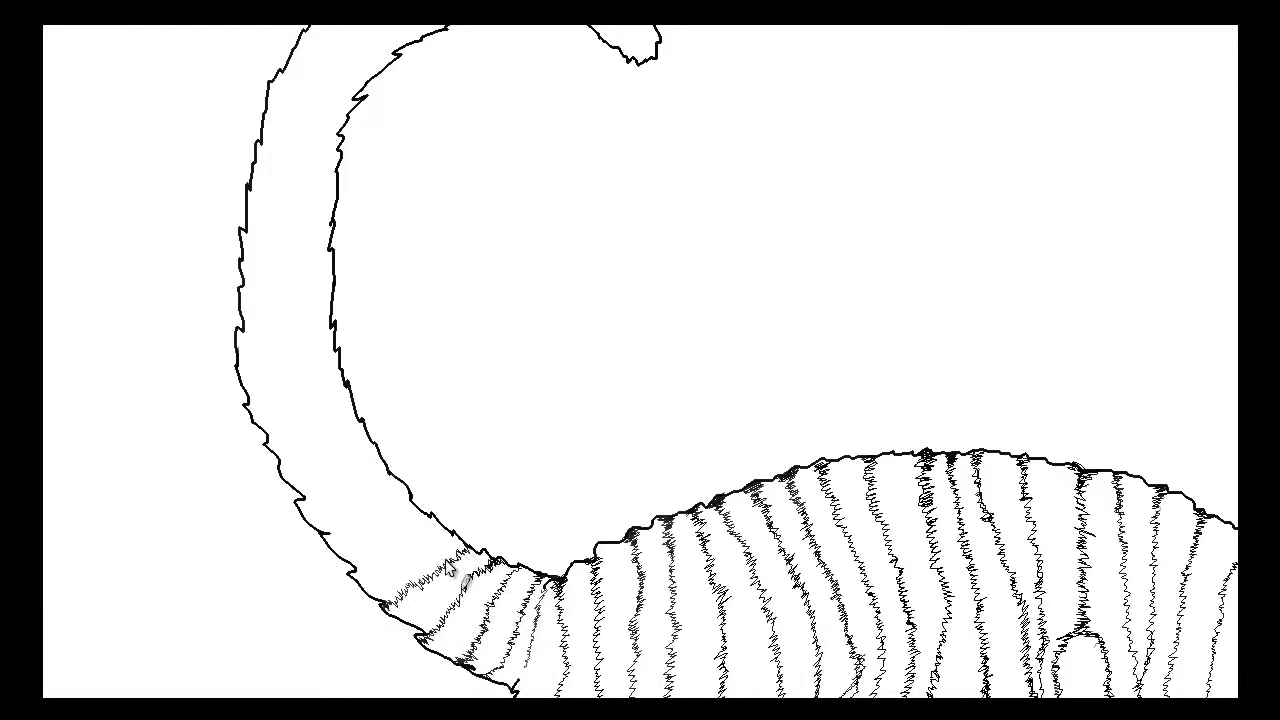
left_click_drag(352, 575, 450, 540)
left_click_drag(322, 535, 440, 520)
mouse_move(300, 505)
left_mouse_down()
mouse_move(380, 472)
mouse_move(282, 470)
left_mouse_up()
Step: Continue horizontal fur bands up the tail and along its upper curve
left_click_drag(358, 410, 286, 429)
left_click_drag(345, 370, 251, 380)
left_click_drag(290, 336, 238, 340)
left_click_drag(250, 294, 326, 298)
left_click_drag(242, 245, 335, 250)
left_click_drag(248, 195, 334, 212)
Step: Add fur strokes at the top of the tail, hatching near the tip
left_click_drag(258, 150, 337, 178)
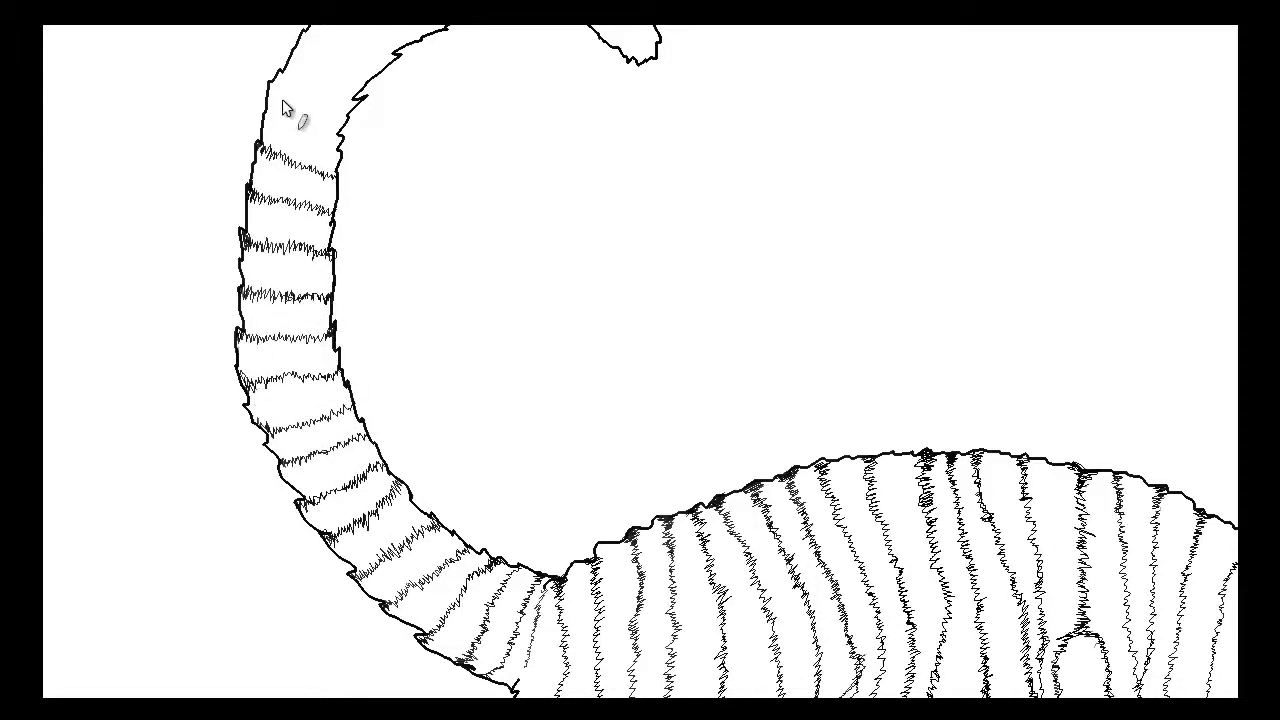
left_click_drag(270, 98, 345, 112)
left_click_drag(328, 32, 380, 66)
left_click_drag(292, 62, 352, 96)
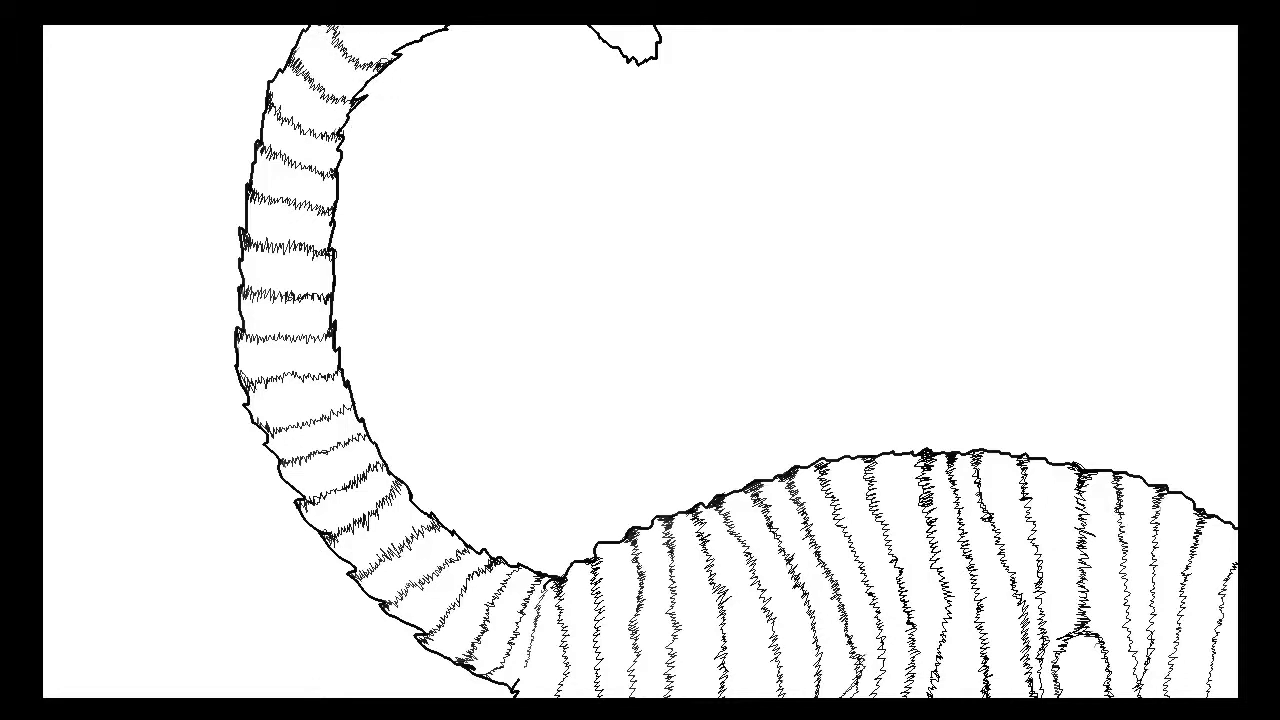
left_click_drag(376, 26, 416, 62)
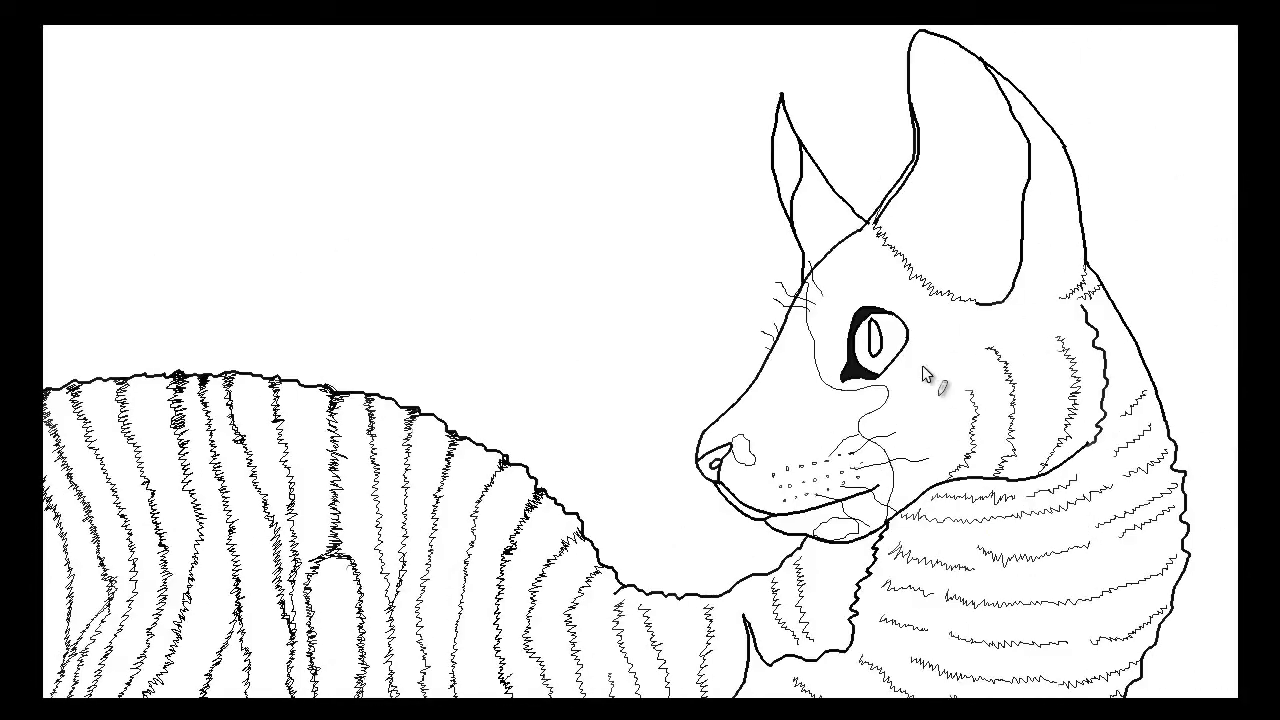
Step: Hatch grey shading on the nose bridge, muzzle and inside the taller ear
mouse_move(808, 316)
left_mouse_down()
mouse_move(830, 385)
mouse_move(735, 440)
left_mouse_up()
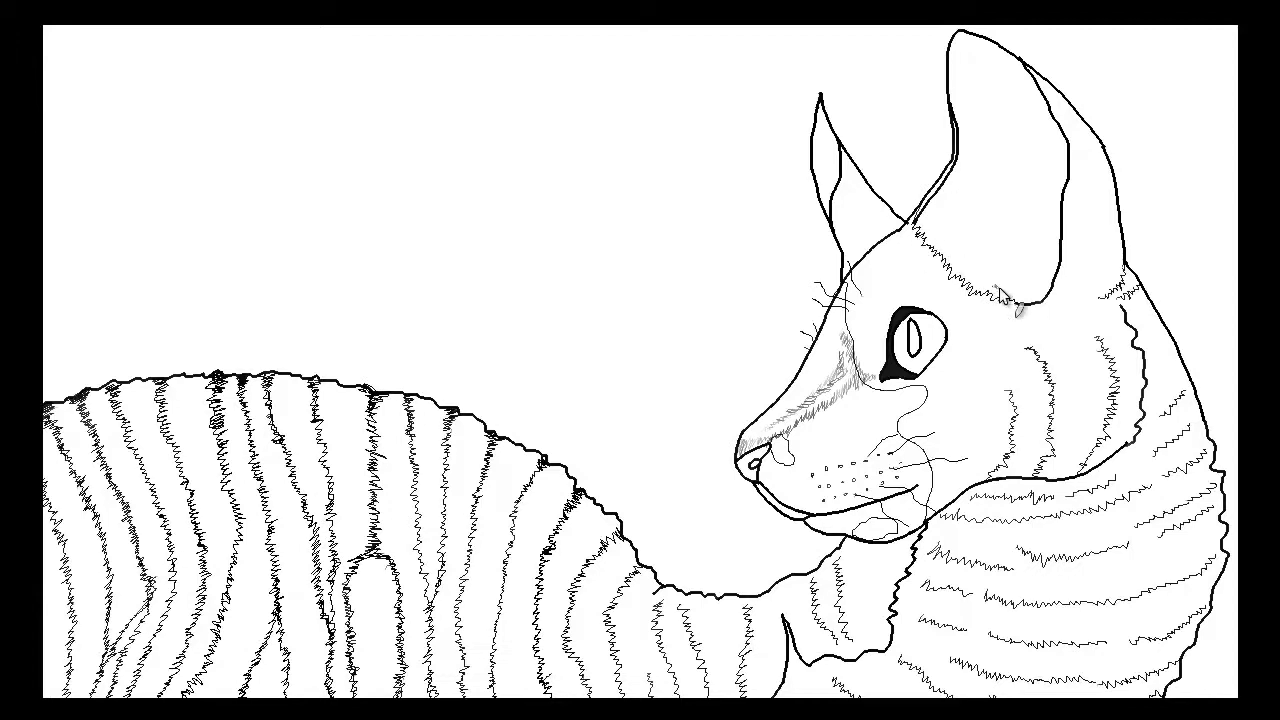
left_click_drag(1055, 150, 1010, 300)
left_click_drag(985, 45, 1043, 124)
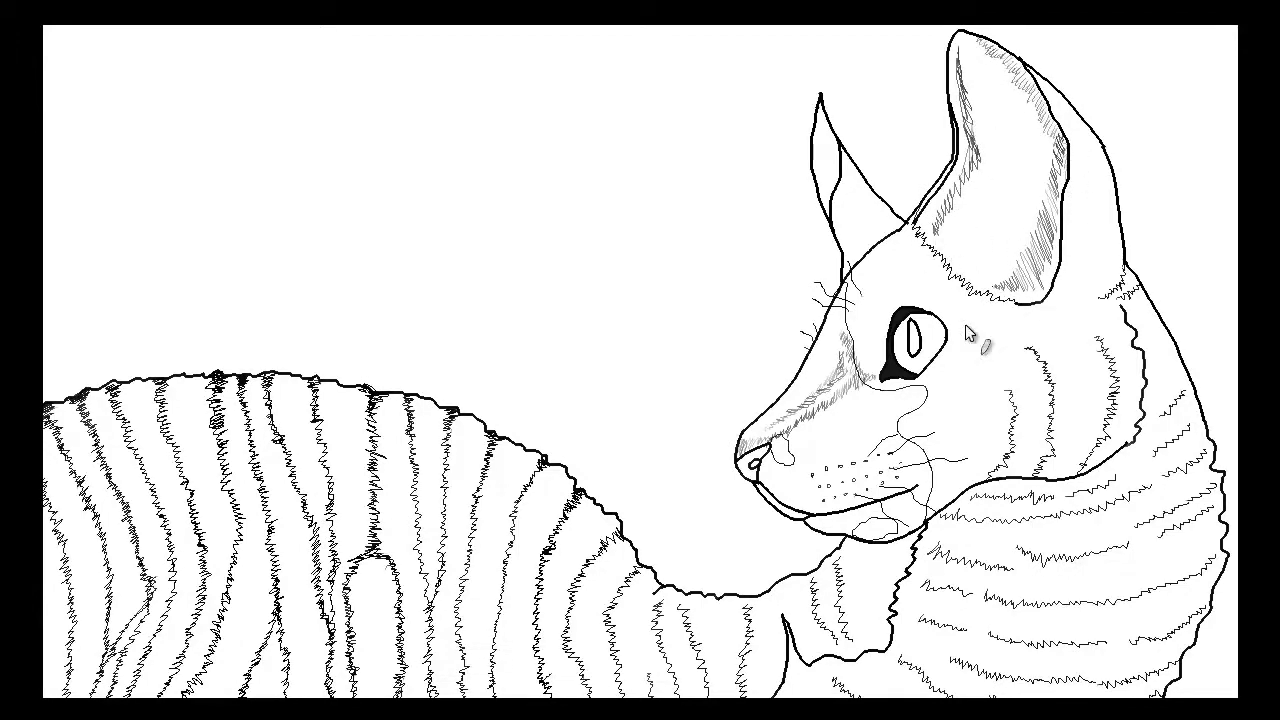